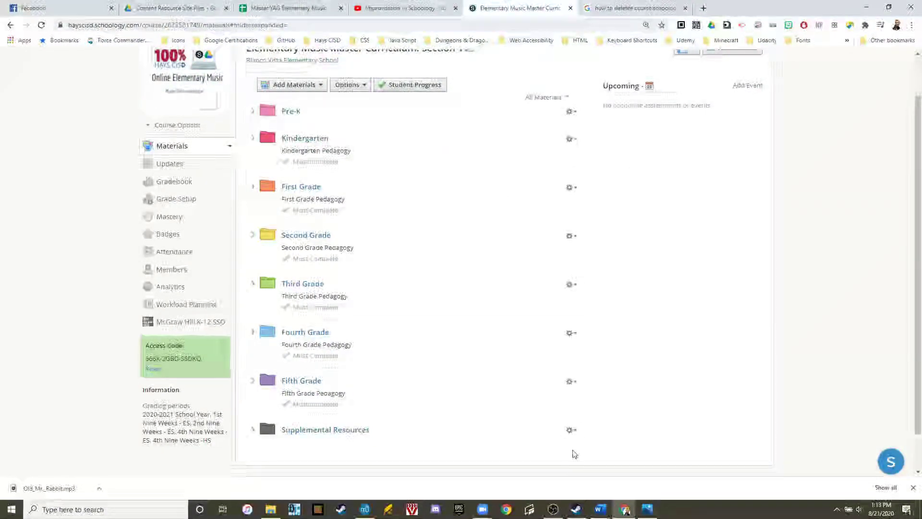
# Bring the 3rdGrade16thNotesWriting Word worksheet to the front from the taskbar
pyautogui.moveTo(599, 510)
pyautogui.click(567, 453)
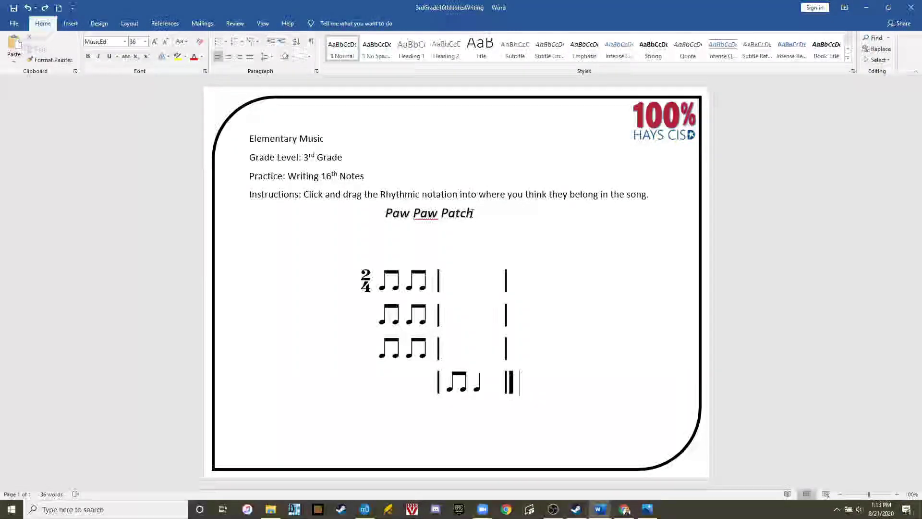
# Save the worksheet as PDF 3rdGrade16thNotesWriting in Worksheets\PDF, replacing the existing file
pyautogui.click(15, 23)
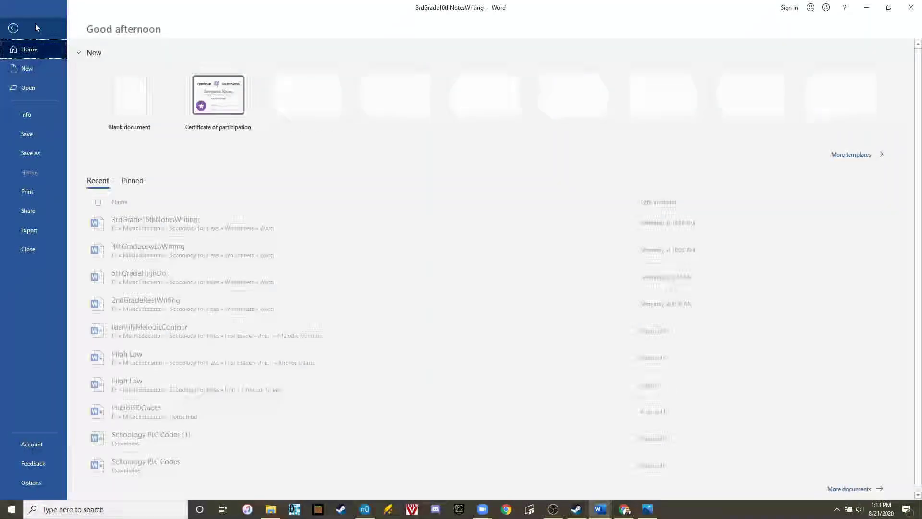
pyautogui.click(33, 158)
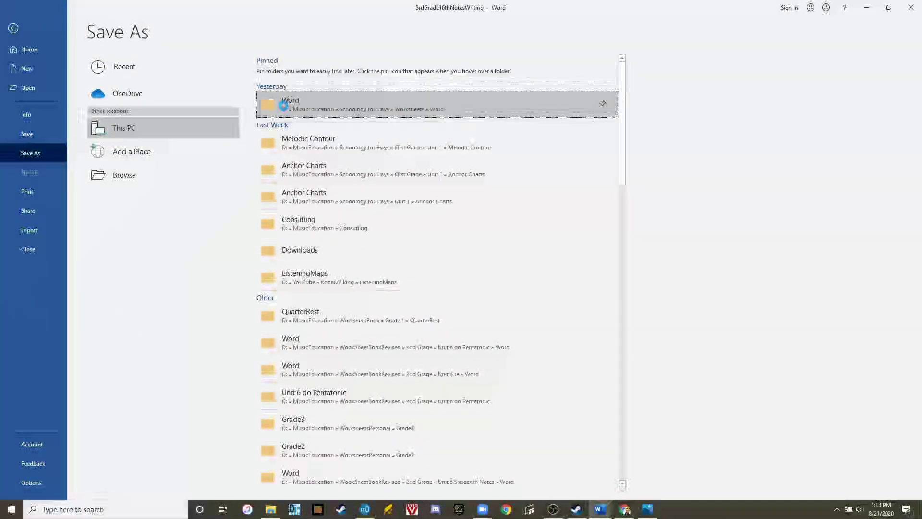
pyautogui.click(365, 103)
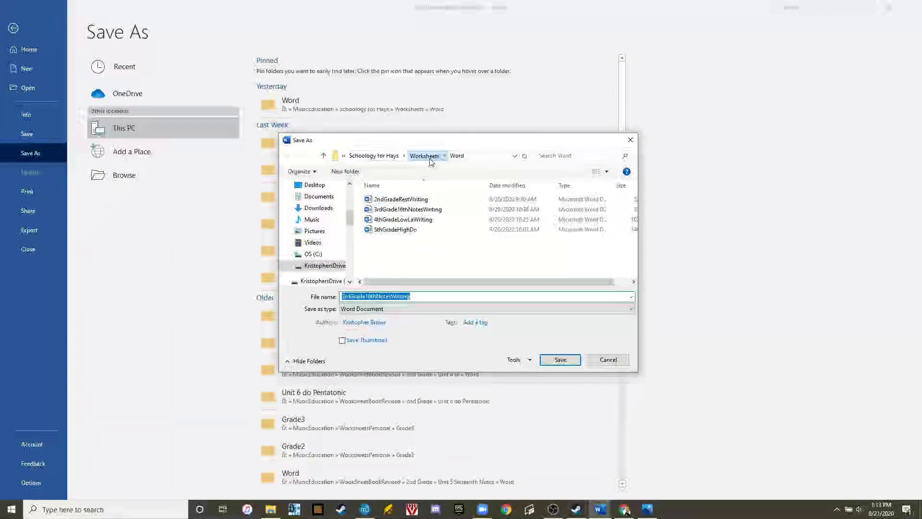
pyautogui.click(424, 156)
pyautogui.doubleClick(387, 210)
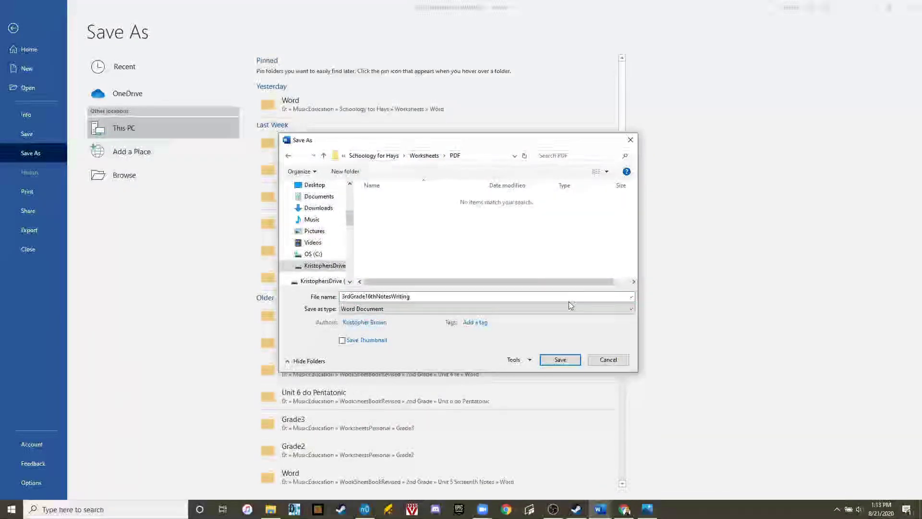
pyautogui.click(482, 308)
pyautogui.click(366, 362)
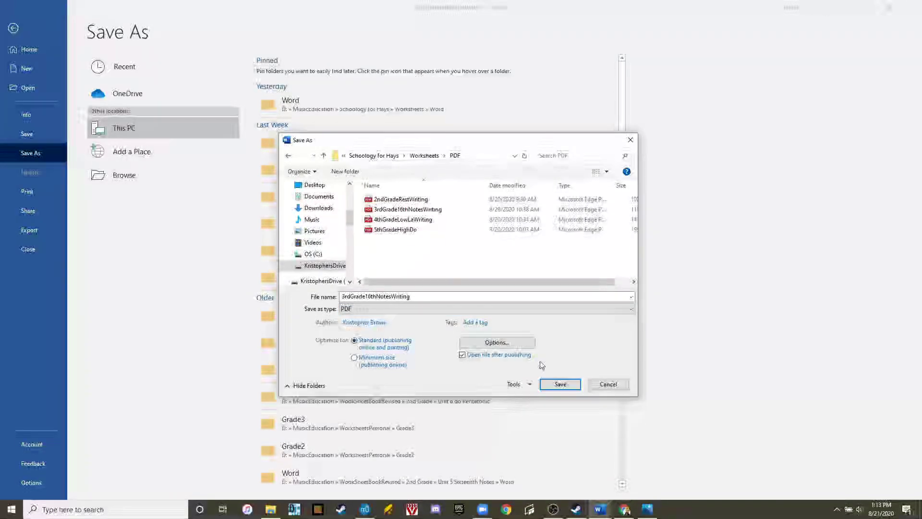
pyautogui.click(560, 384)
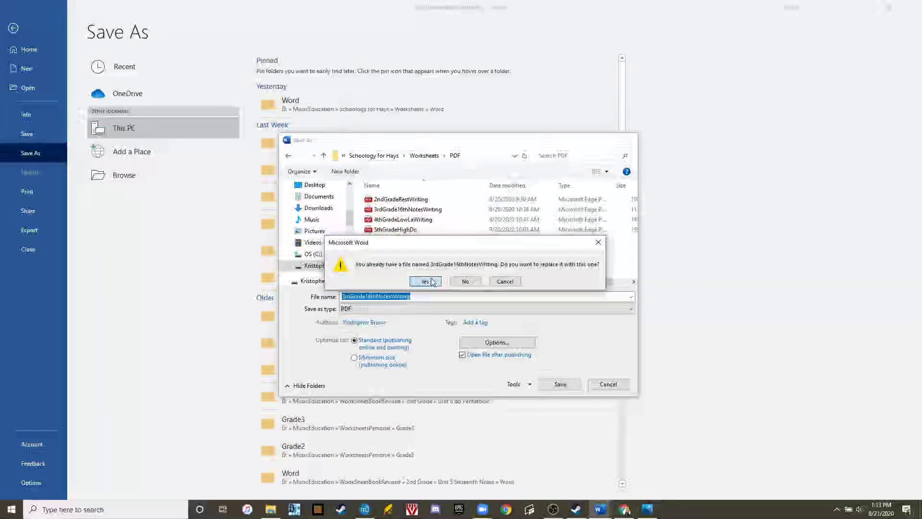
pyautogui.click(426, 281)
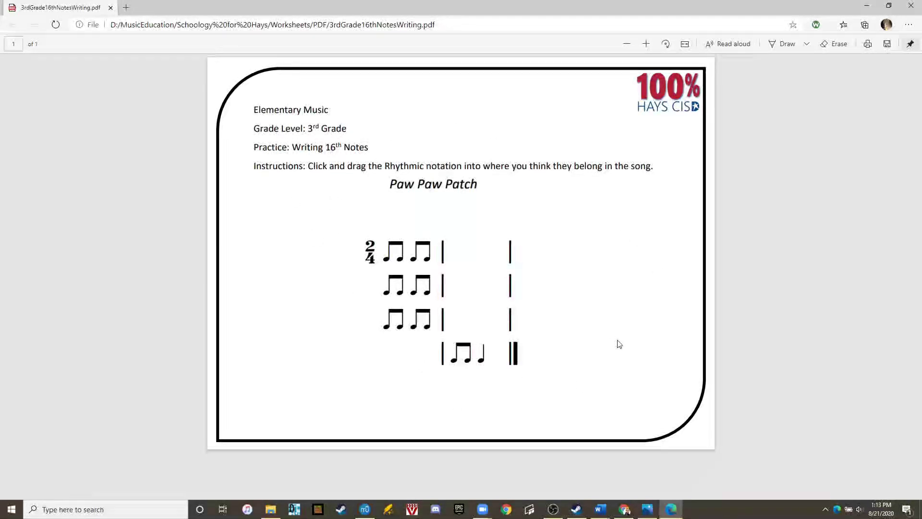
# Launch Snipping Tool and snip the whole worksheet page corner to corner
pyautogui.click(114, 511)
pyautogui.write('sn')
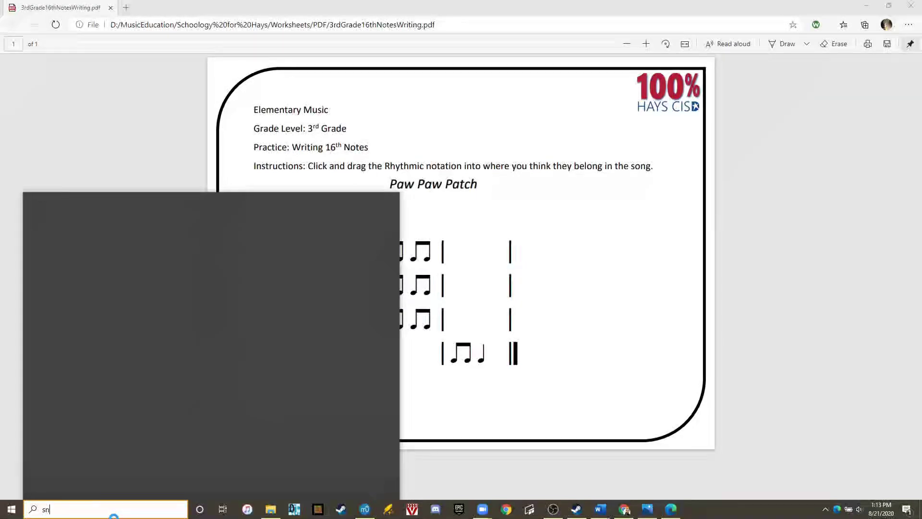
pyautogui.write('ipping')
pyautogui.press('Return')
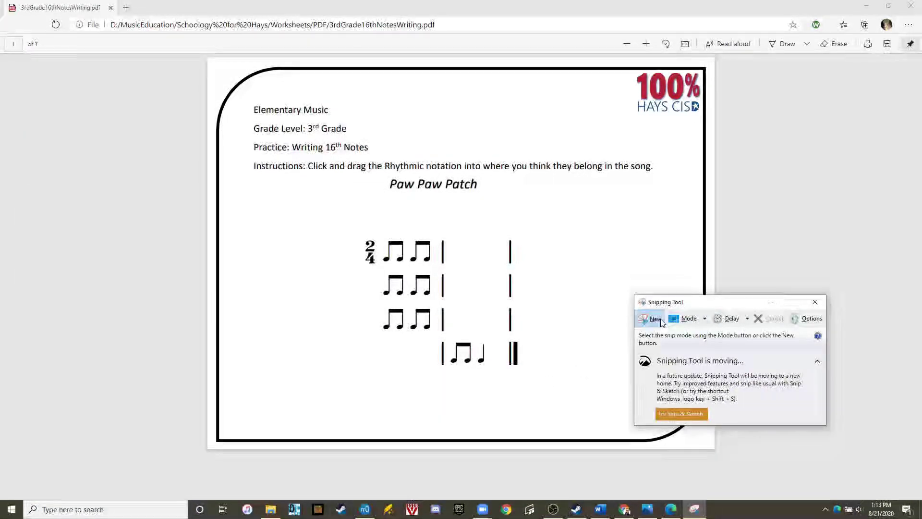
pyautogui.click(654, 319)
pyautogui.moveTo(209, 63); pyautogui.dragTo(710, 445)
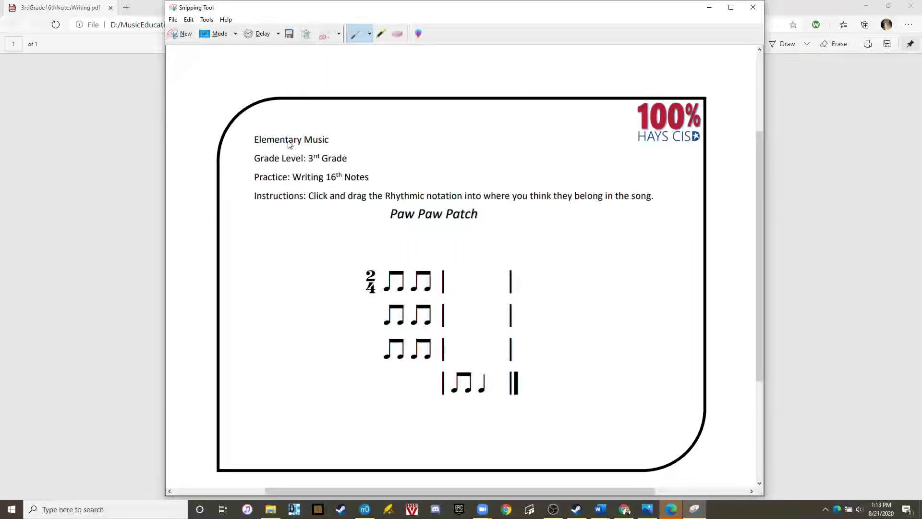
# Save the snip as 3rdGrade16thNotesWriting.png in SchoologyPictures, replacing the old image, and return to Schoology
pyautogui.hotkey('ctrl', 's')
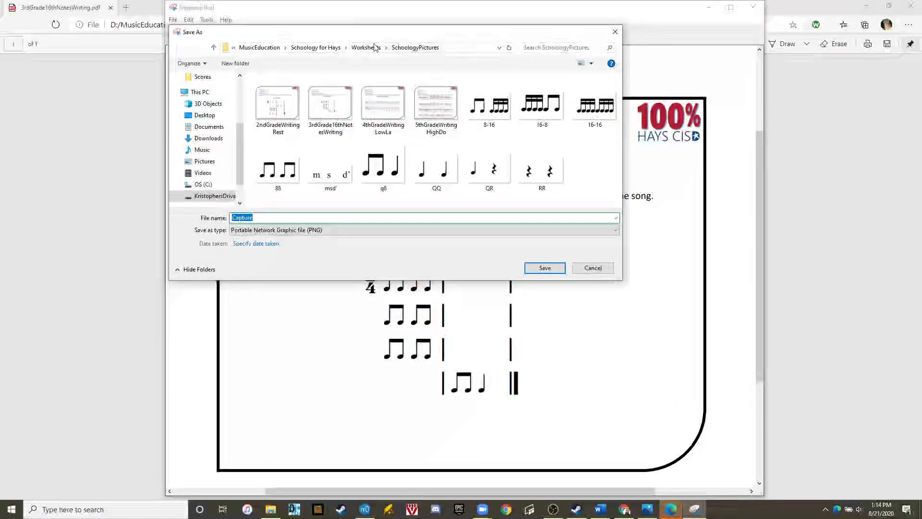
pyautogui.click(328, 115)
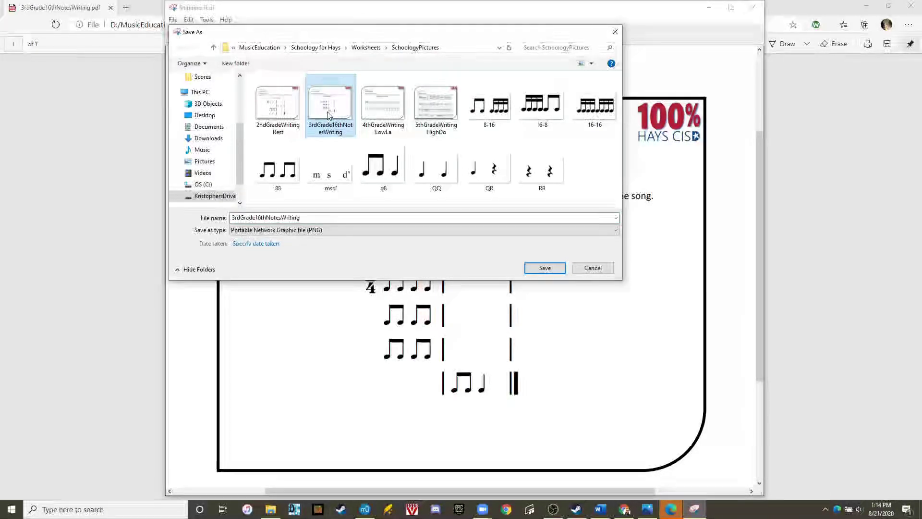
pyautogui.click(554, 268)
pyautogui.click(484, 255)
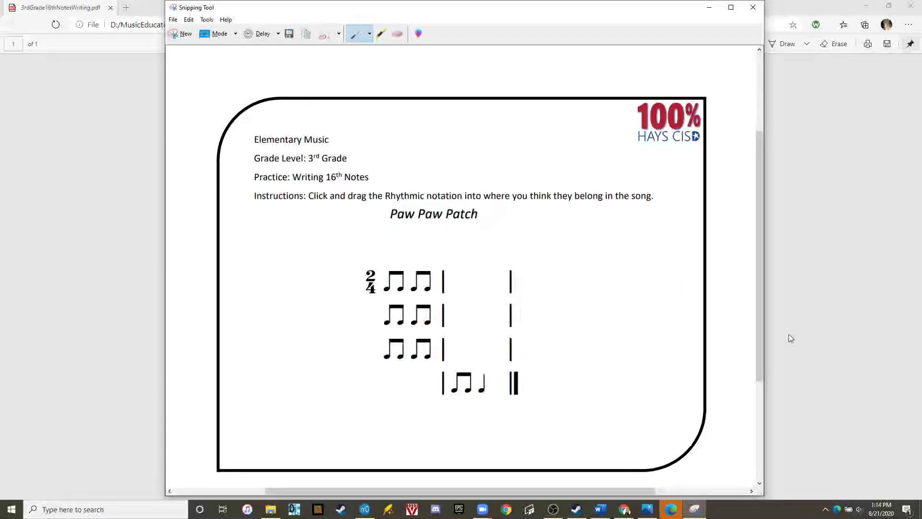
pyautogui.click(615, 511)
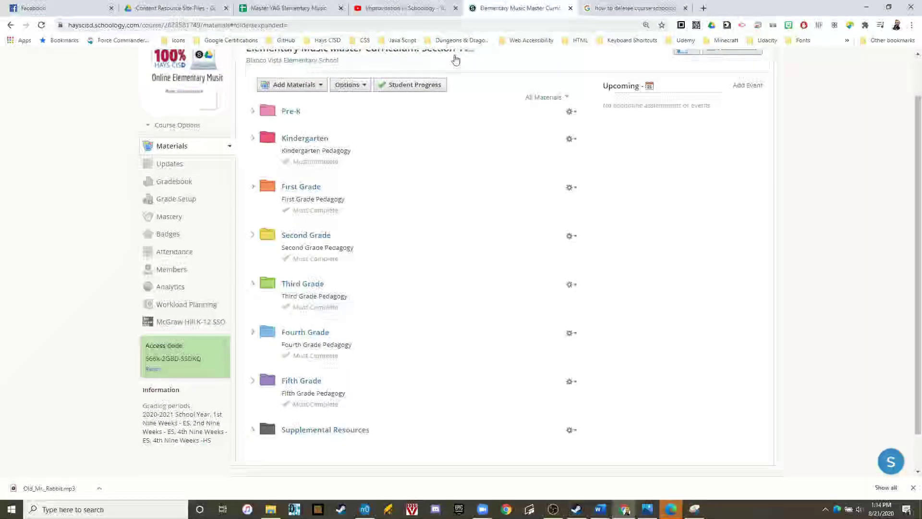
# Add an assessment in the (Ungraded) category named 'Writing Activity'
pyautogui.click(314, 89)
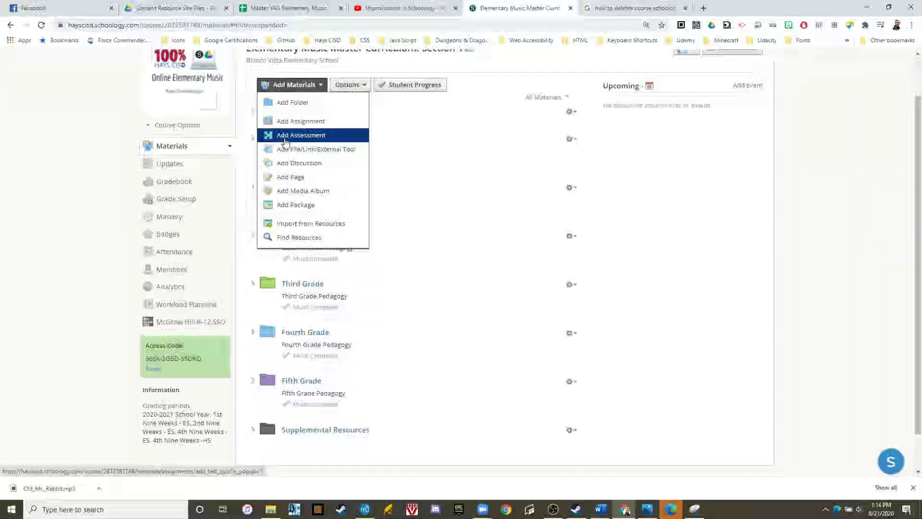
pyautogui.click(300, 136)
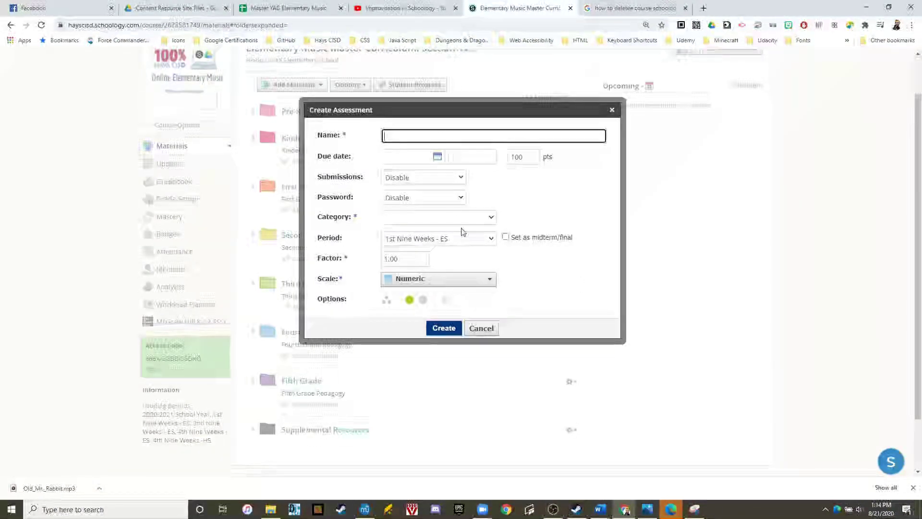
pyautogui.click(428, 217)
pyautogui.click(423, 239)
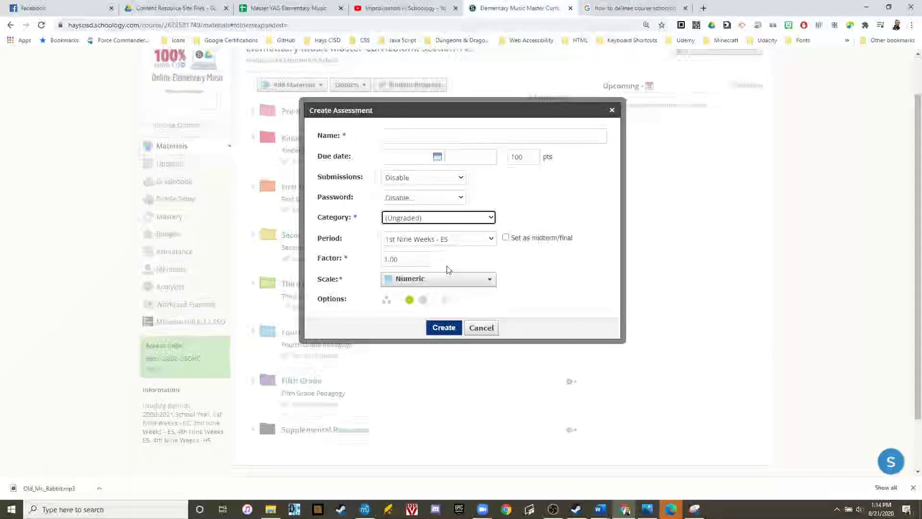
pyautogui.click(462, 137)
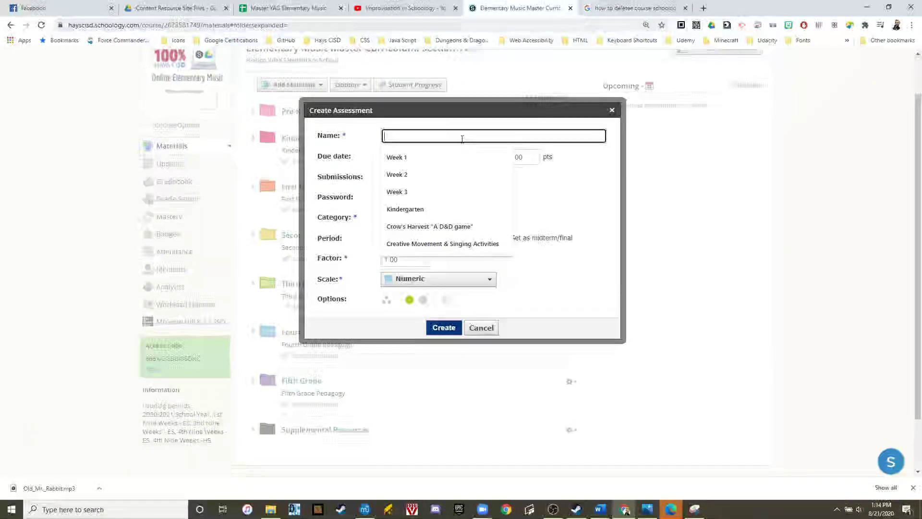
pyautogui.write('I')
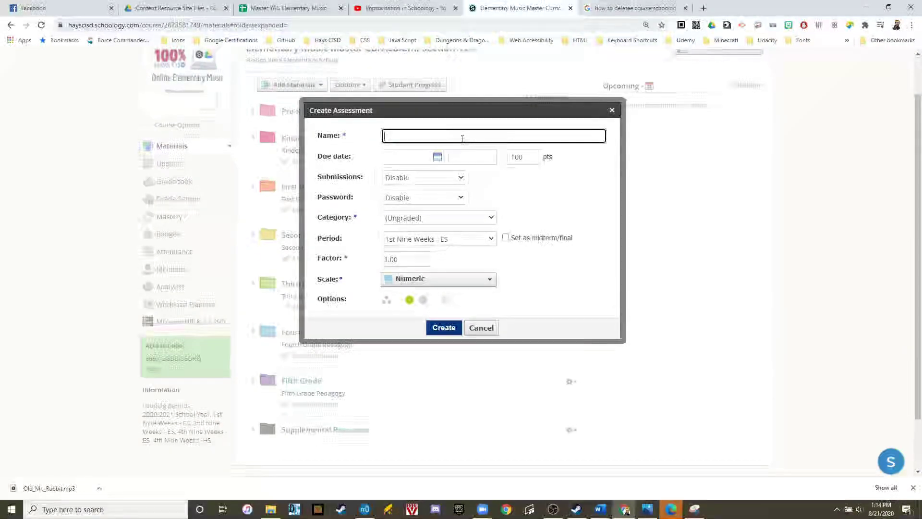
pyautogui.write('Writing Ac')
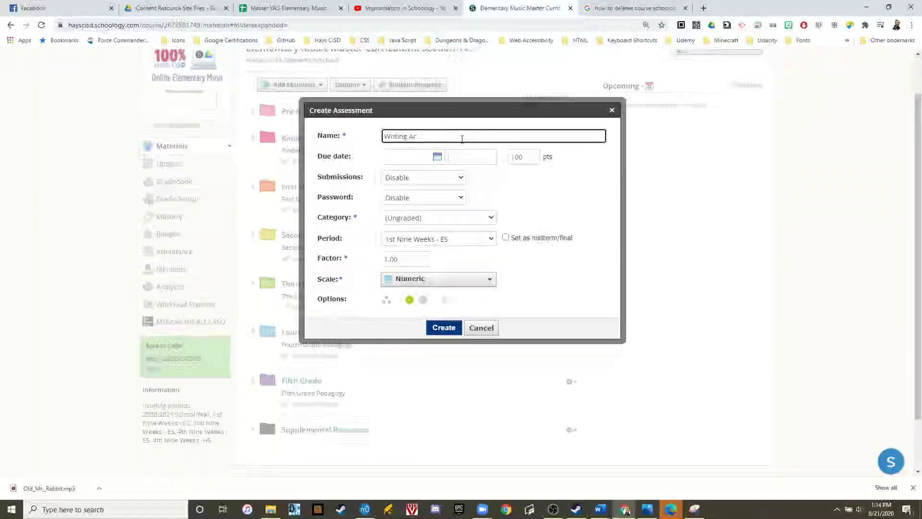
pyautogui.write('tivity')
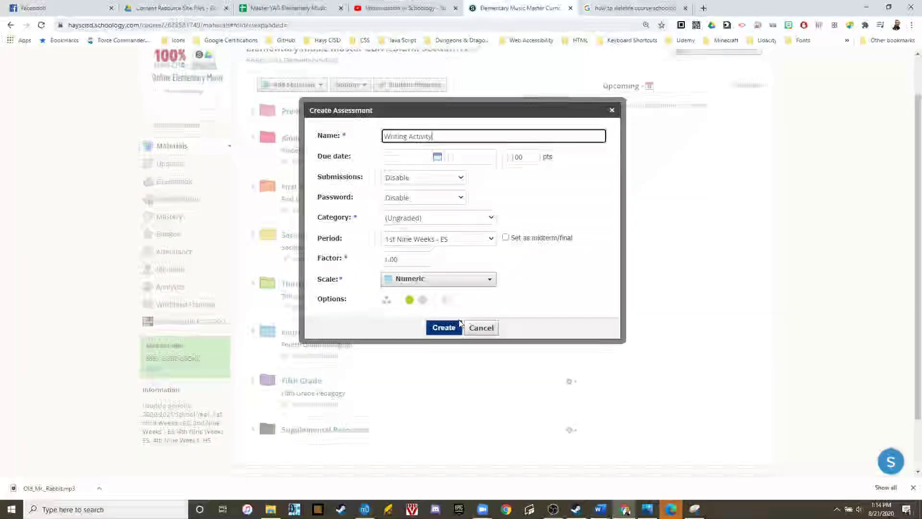
pyautogui.click(443, 327)
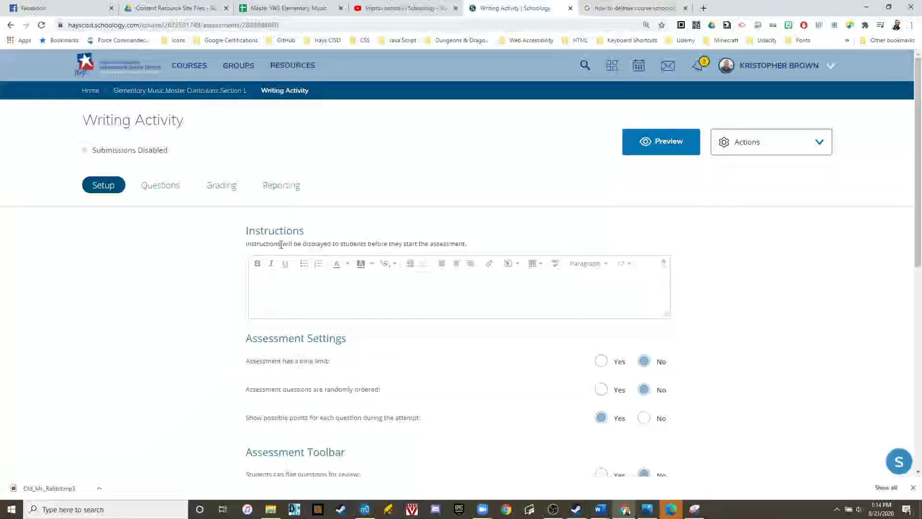
# Go to the Writing Activity Questions tab and add a Label Image question
pyautogui.scroll(-9, 280, 249)
pyautogui.scroll(9, 463, 257)
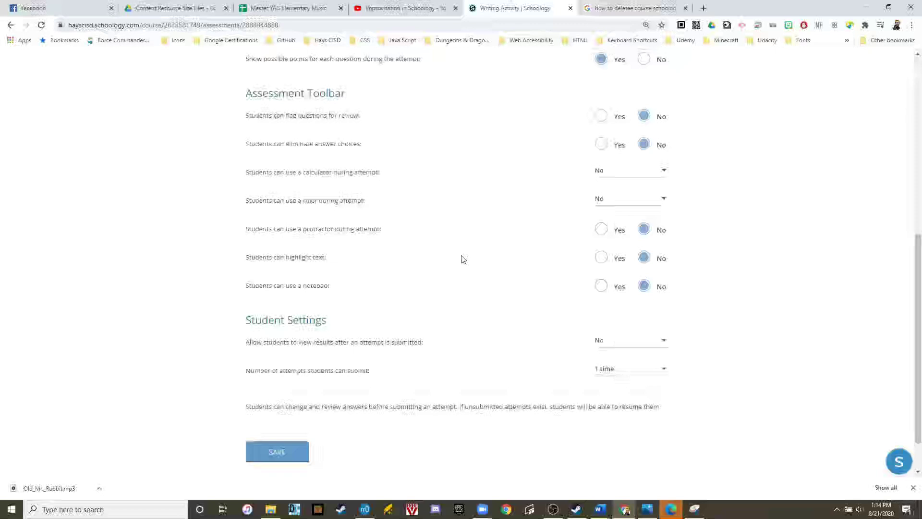
pyautogui.click(164, 189)
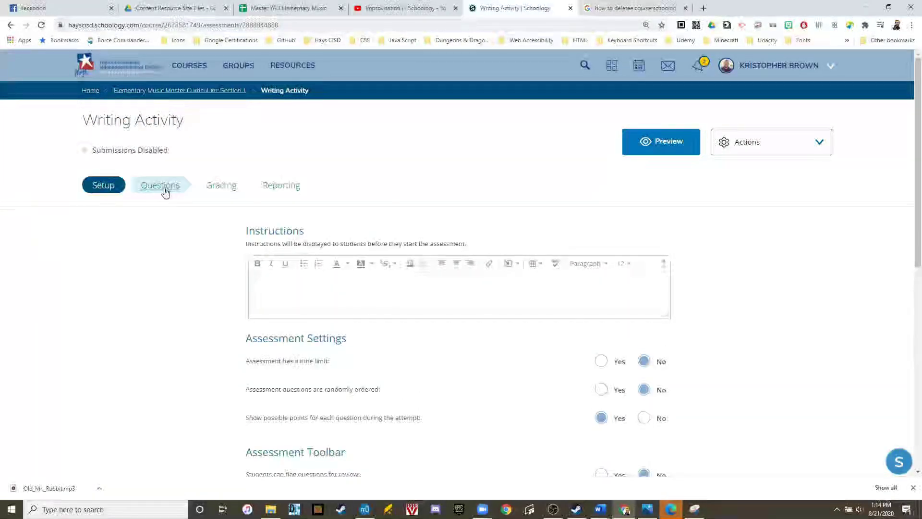
pyautogui.scroll(-2, 248, 235)
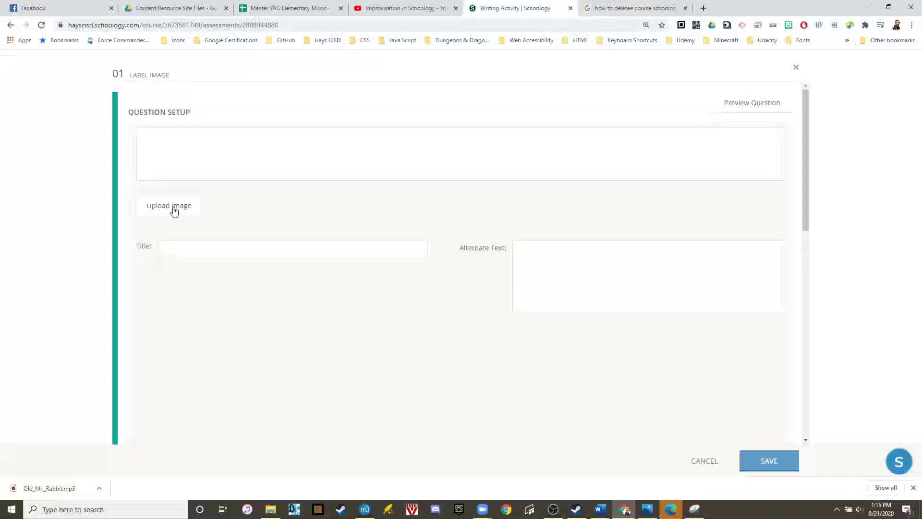
# Upload 3rdGrade16thNotesWriting from Worksheets\SchoologyPictures as the question image and confirm it
pyautogui.click(188, 208)
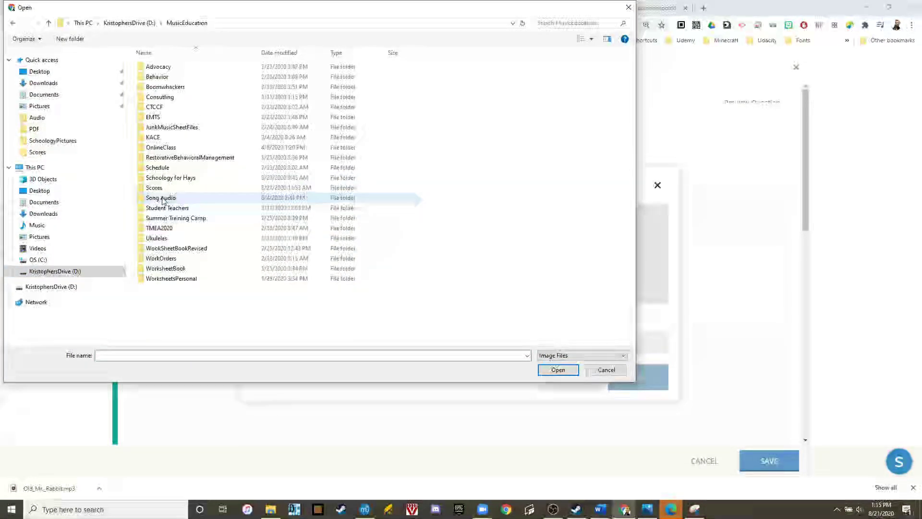
pyautogui.doubleClick(184, 178)
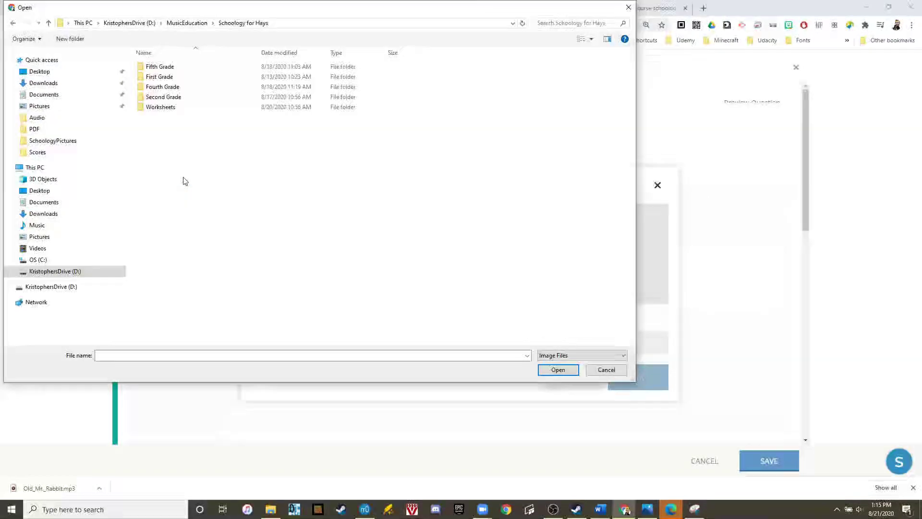
pyautogui.doubleClick(204, 97)
pyautogui.click(243, 23)
pyautogui.doubleClick(184, 108)
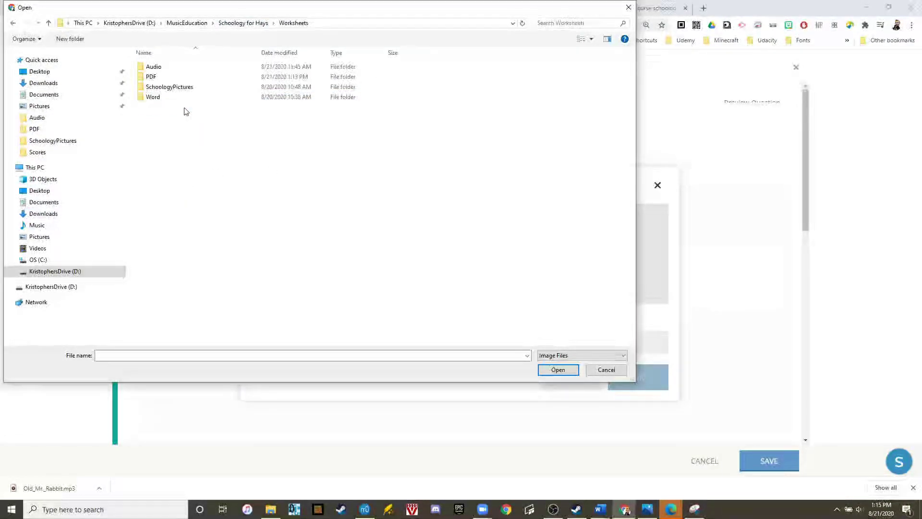
pyautogui.doubleClick(189, 89)
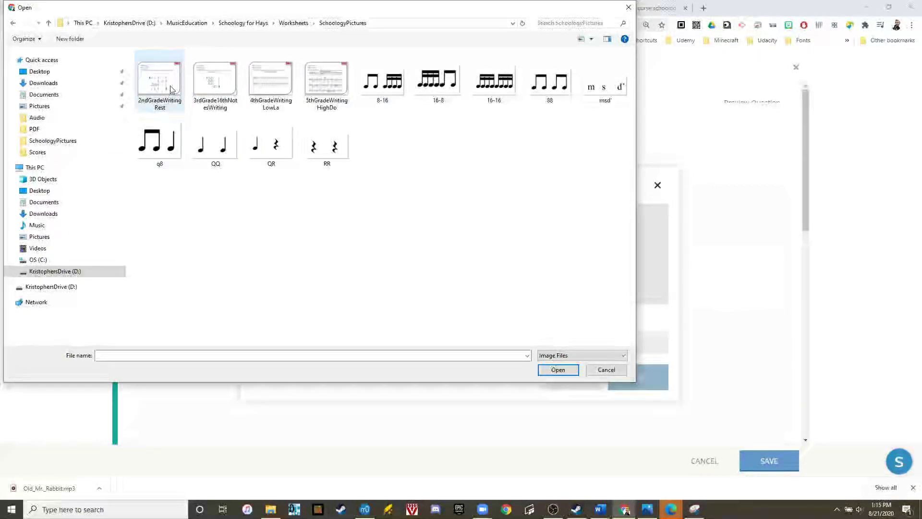
pyautogui.doubleClick(214, 81)
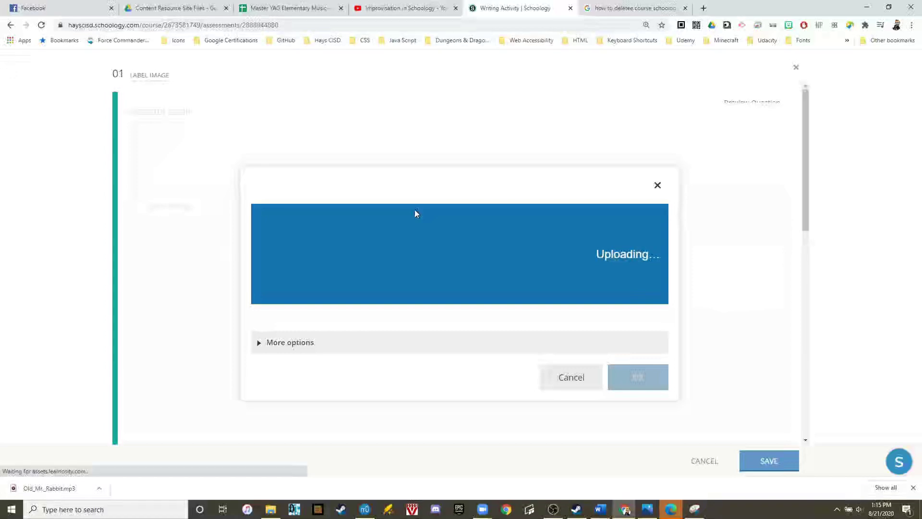
pyautogui.click(624, 429)
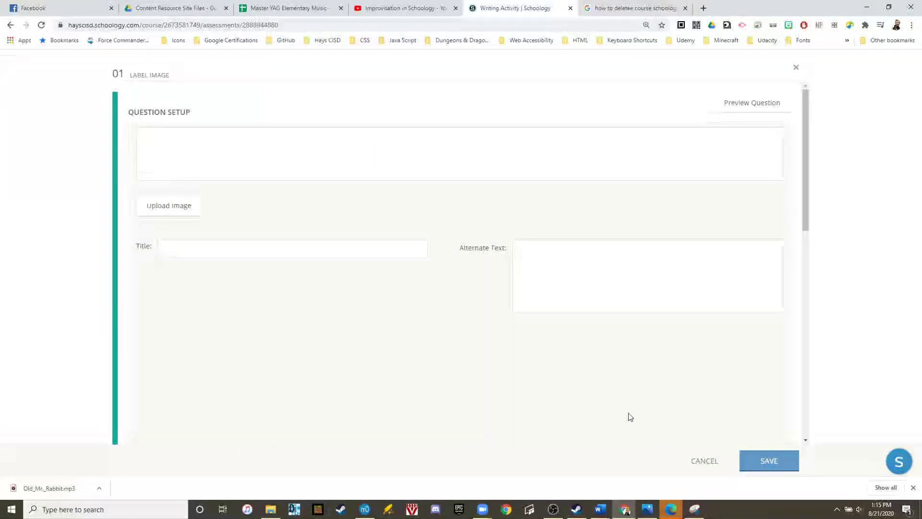
# Add response boxes 1 and 2 in the empty measures of rows 1 and 2
pyautogui.scroll(-4, 426, 231)
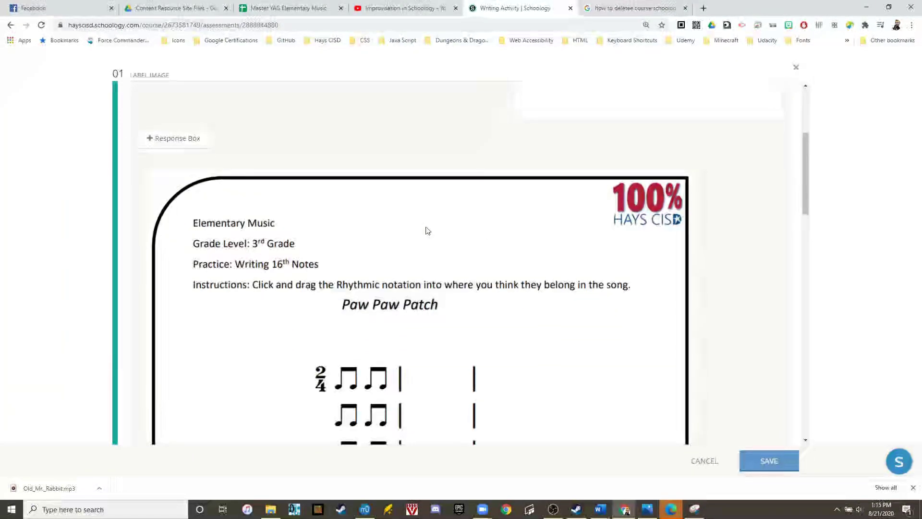
pyautogui.scroll(-3, 369, 246)
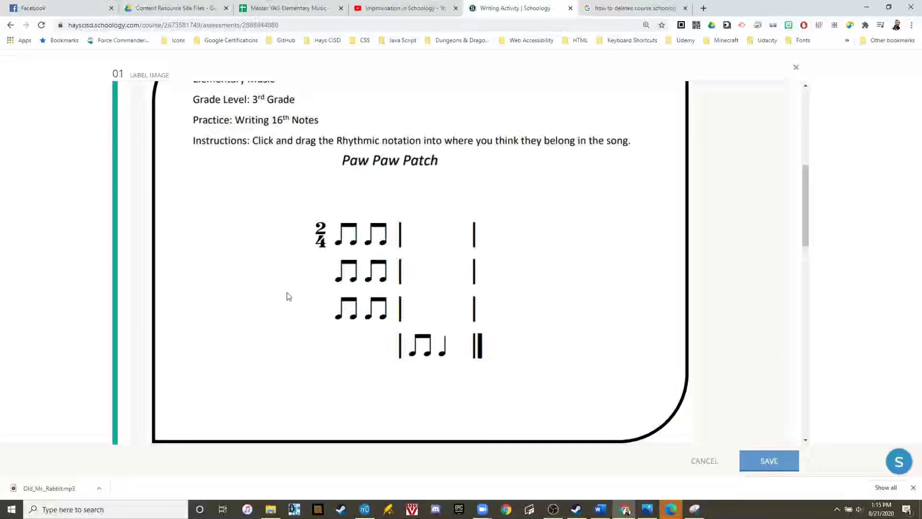
pyautogui.scroll(6, 288, 297)
pyautogui.scroll(-5, 477, 236)
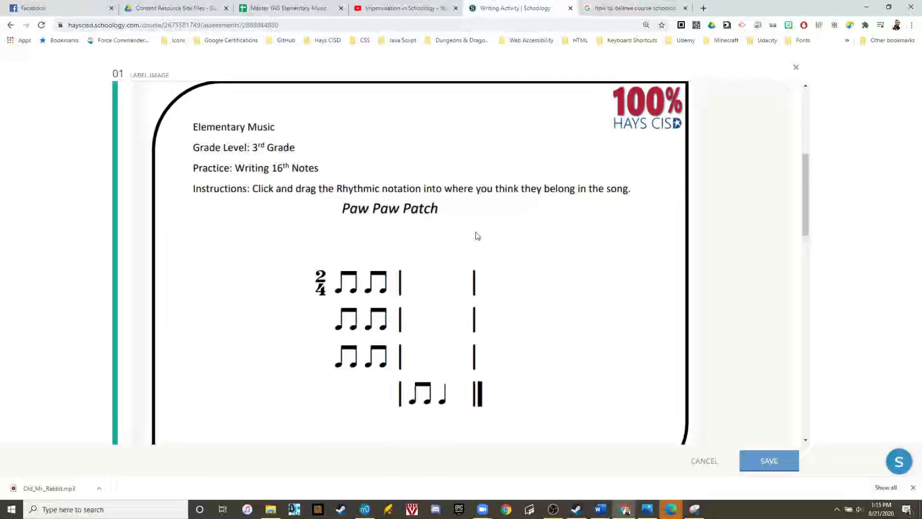
pyautogui.scroll(-7, 477, 235)
pyautogui.scroll(8, 282, 300)
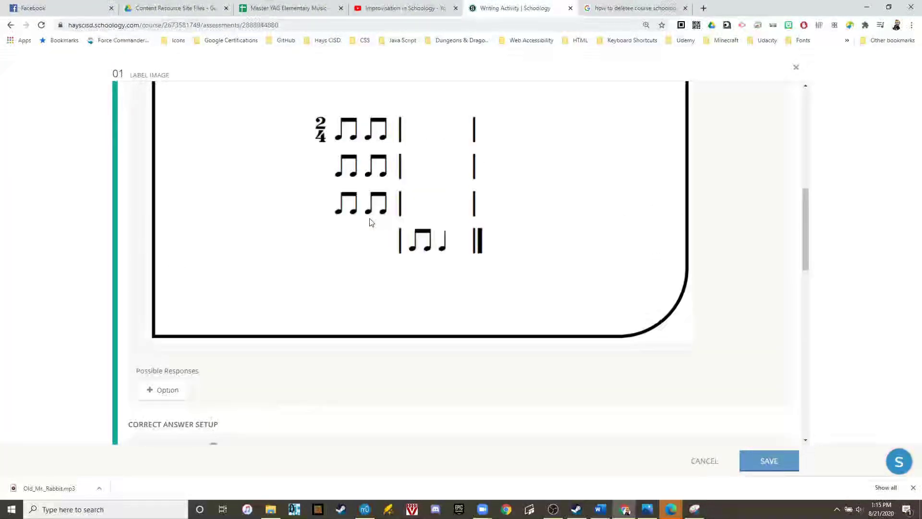
pyautogui.scroll(-4, 200, 148)
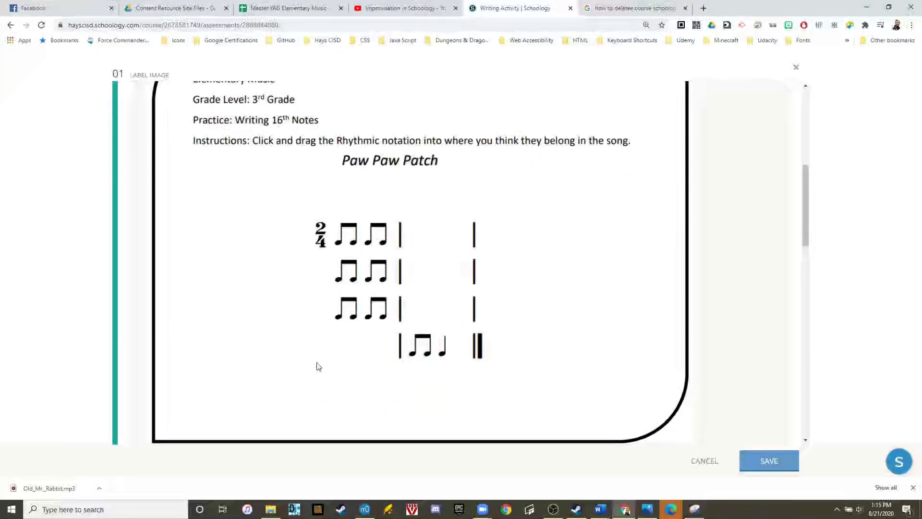
pyautogui.scroll(4, 317, 367)
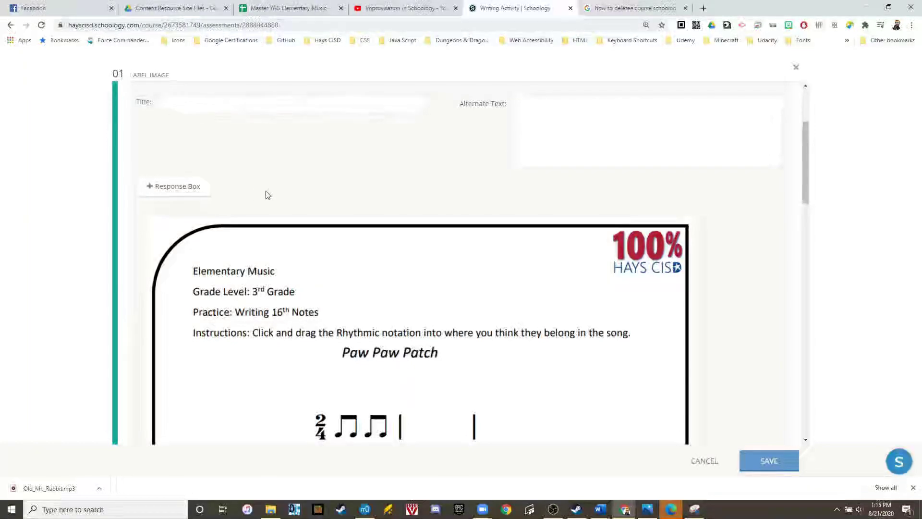
pyautogui.click(174, 186)
pyautogui.scroll(-3, 244, 190)
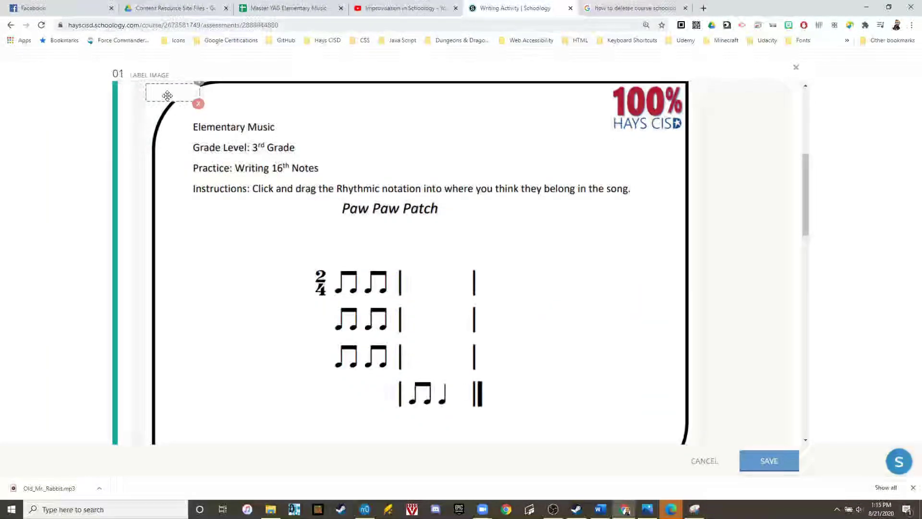
pyautogui.moveTo(168, 95); pyautogui.dragTo(427, 280)
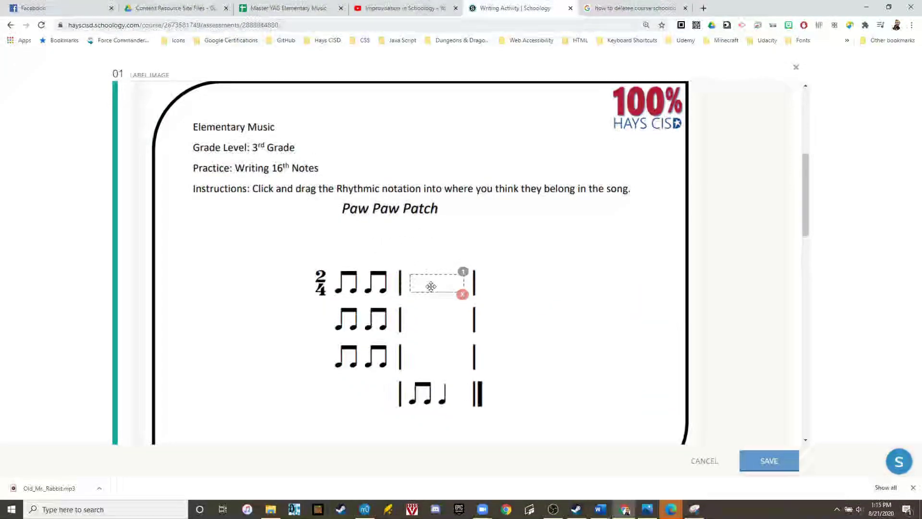
pyautogui.scroll(2, 222, 216)
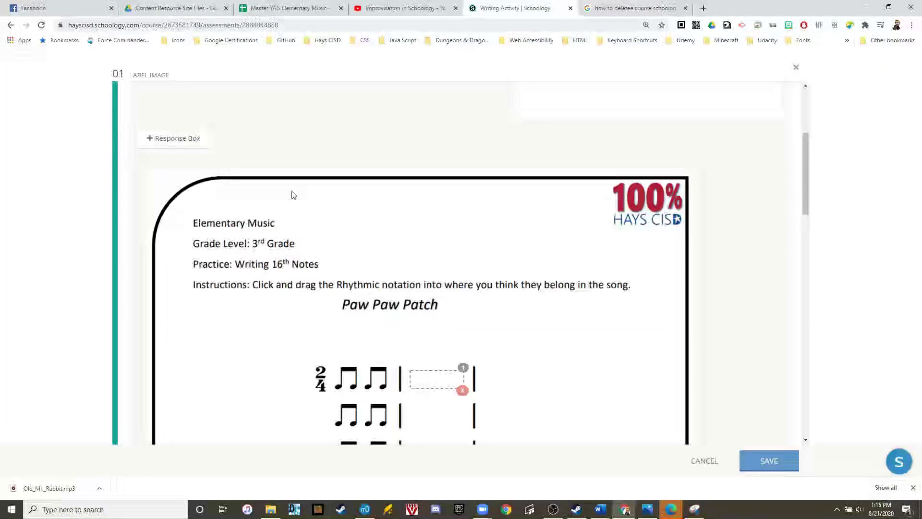
pyautogui.scroll(-1, 255, 163)
pyautogui.scroll(-1, 315, 144)
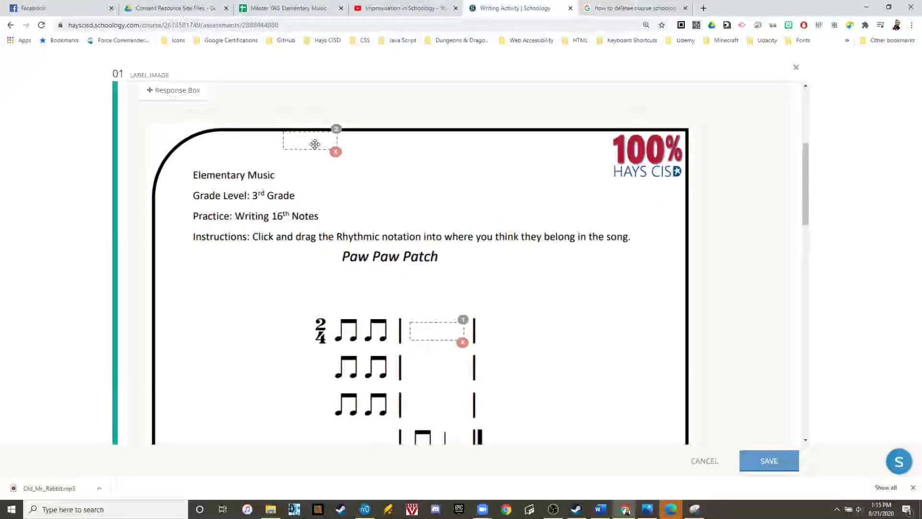
pyautogui.moveTo(314, 144); pyautogui.dragTo(435, 369)
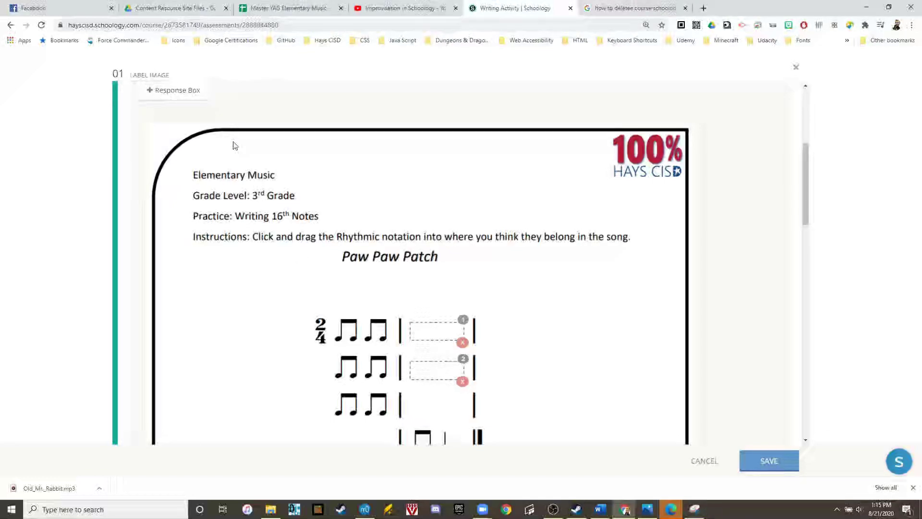
# Add box 3 in row 3's empty measure and move box 4 to the start of row 4
pyautogui.click(206, 93)
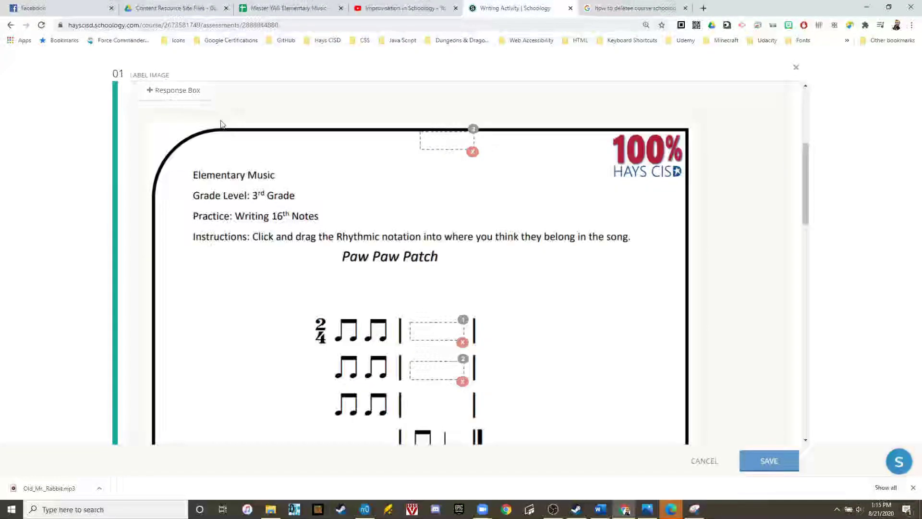
pyautogui.moveTo(430, 140); pyautogui.dragTo(422, 405)
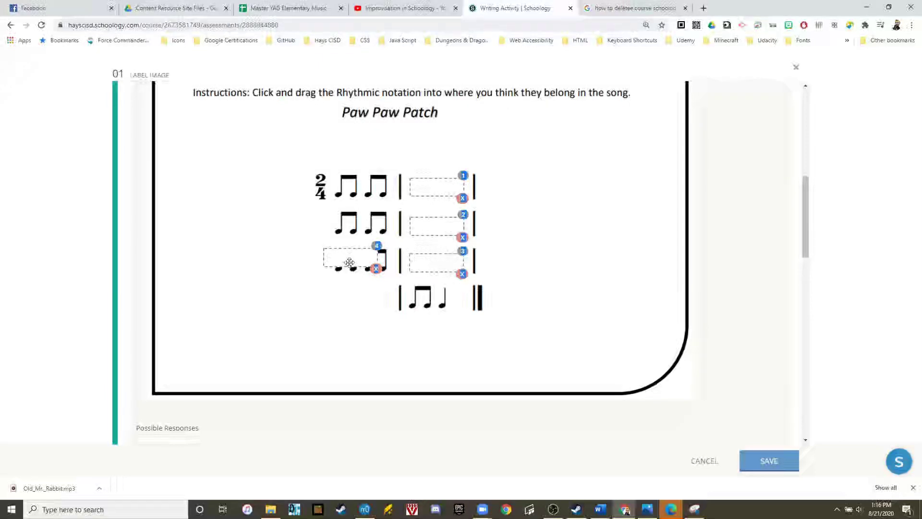
pyautogui.moveTo(349, 262); pyautogui.dragTo(358, 301)
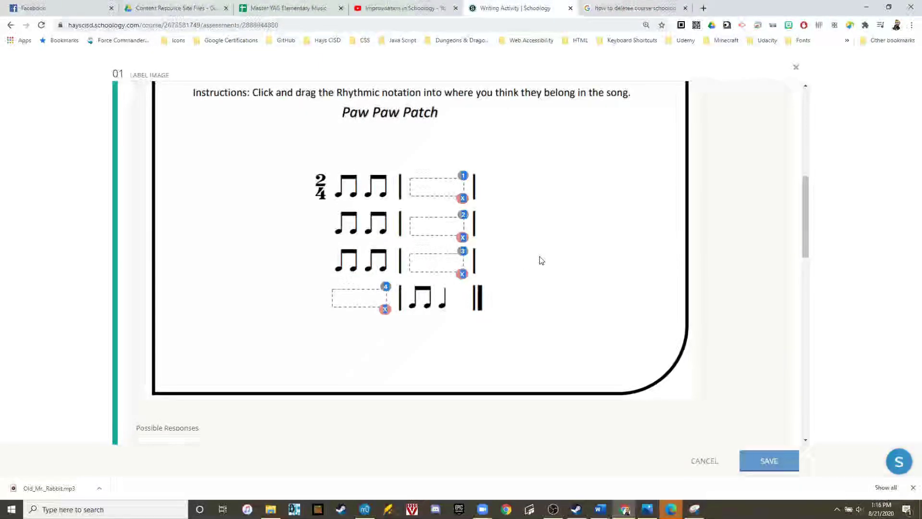
pyautogui.scroll(-3, 469, 248)
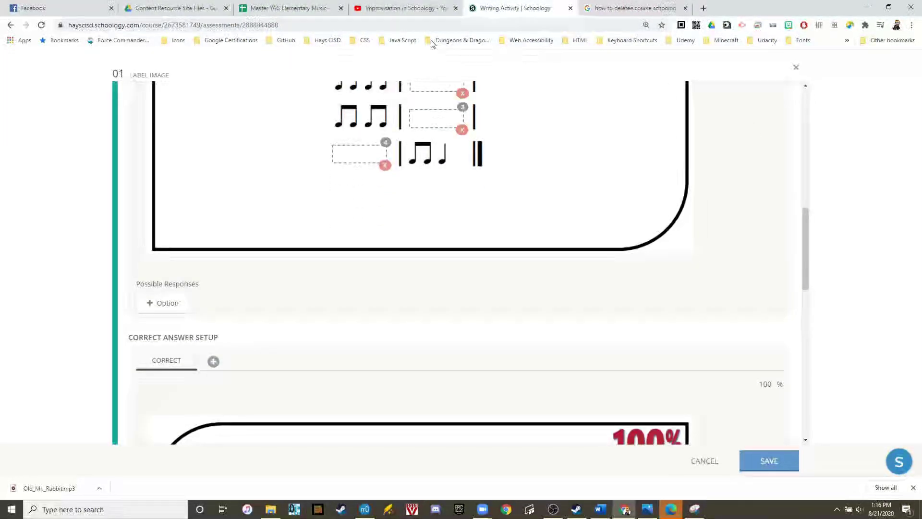
pyautogui.scroll(2, 220, 272)
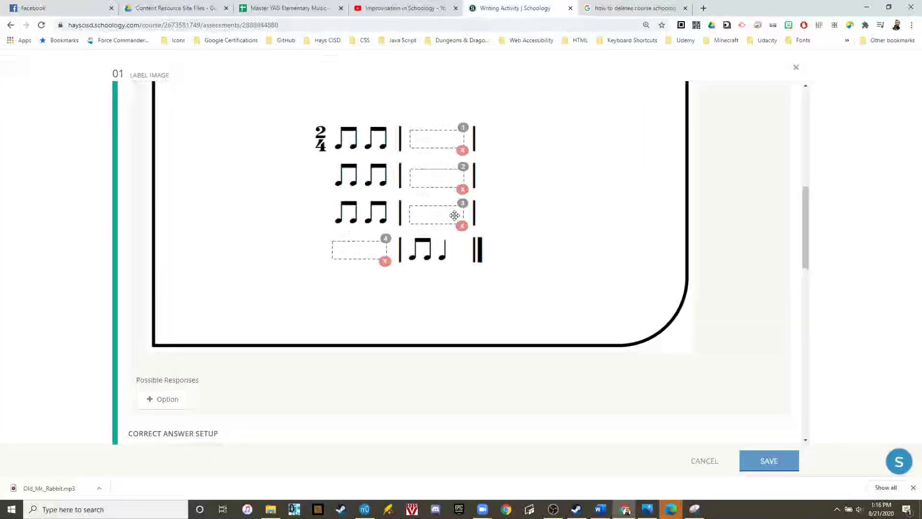
# Add a new blank option under Possible Responses and start editing it
pyautogui.click(182, 399)
pyautogui.click(210, 375)
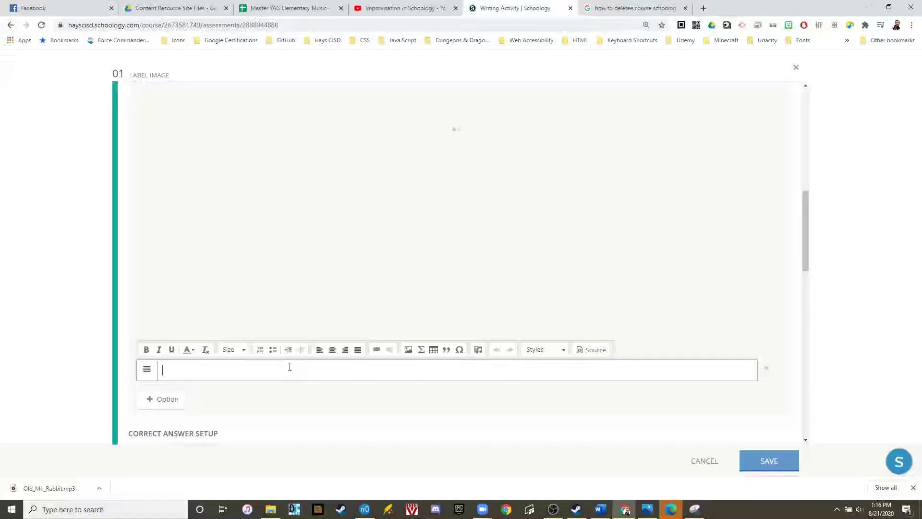
pyautogui.scroll(-10, 321, 370)
pyautogui.scroll(-3, 357, 317)
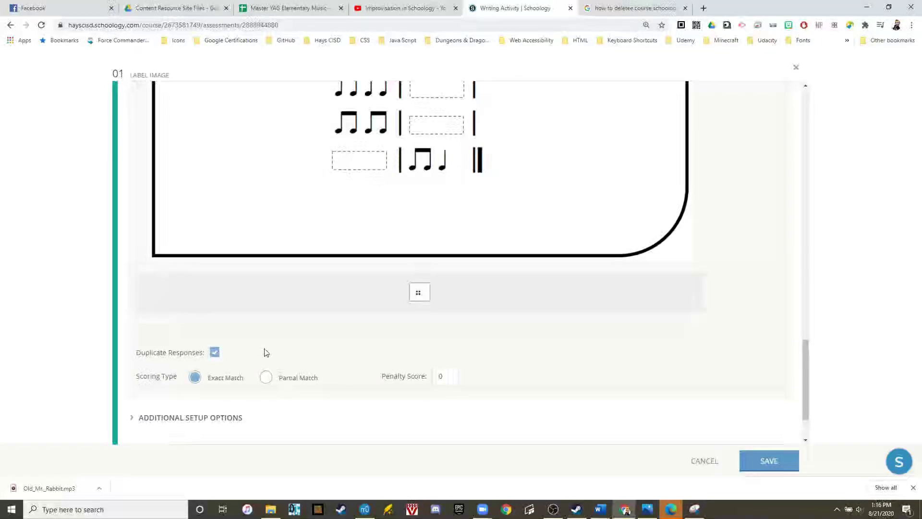
pyautogui.scroll(9, 263, 351)
pyautogui.scroll(-8, 251, 324)
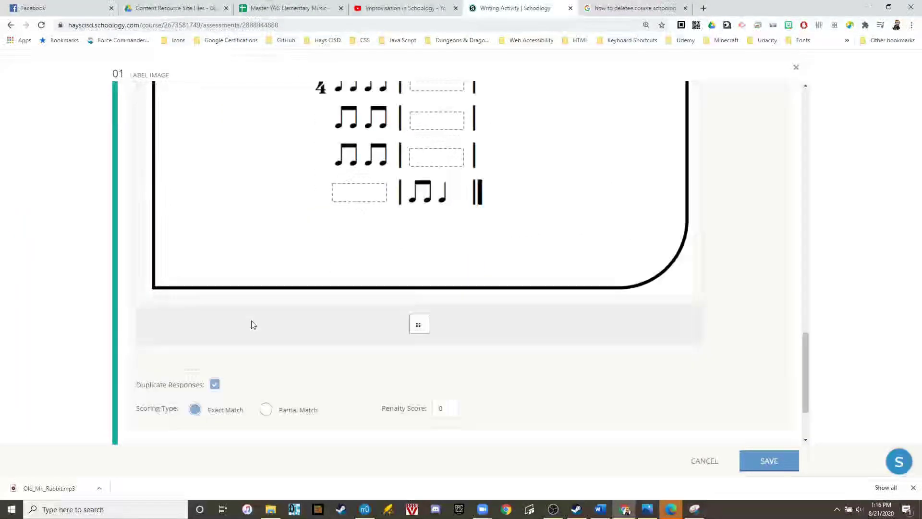
pyautogui.scroll(-2, 251, 323)
pyautogui.scroll(10, 245, 321)
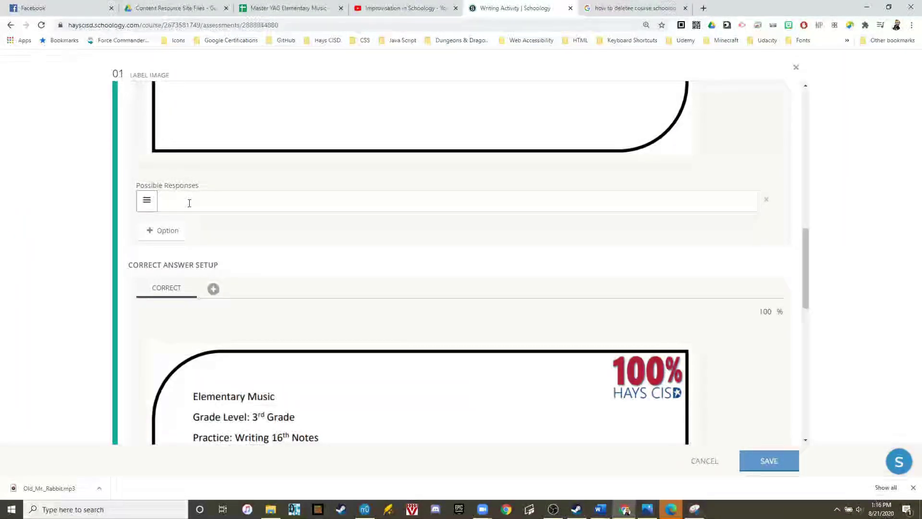
pyautogui.scroll(5, 250, 214)
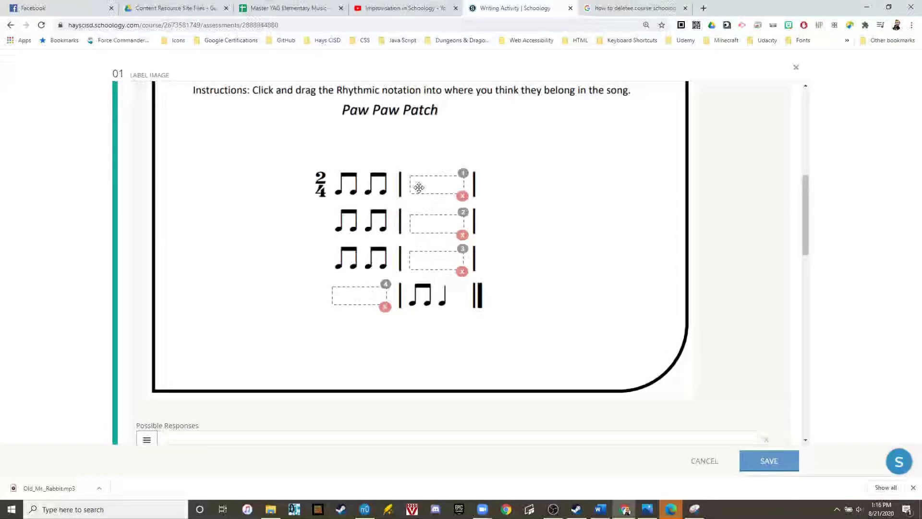
# Insert the 16-8 rhythm image, 45 pixels wide, into the first possible response
pyautogui.scroll(-2, 286, 344)
pyautogui.click(182, 339)
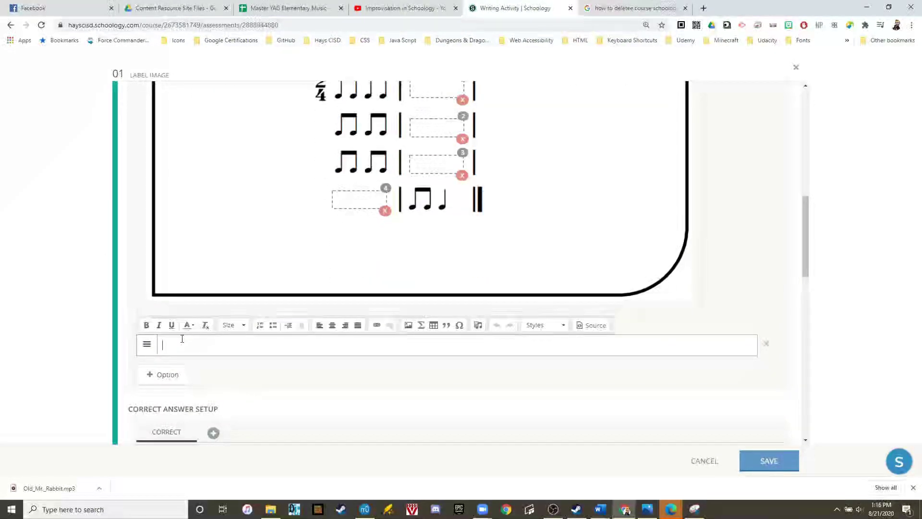
pyautogui.click(408, 326)
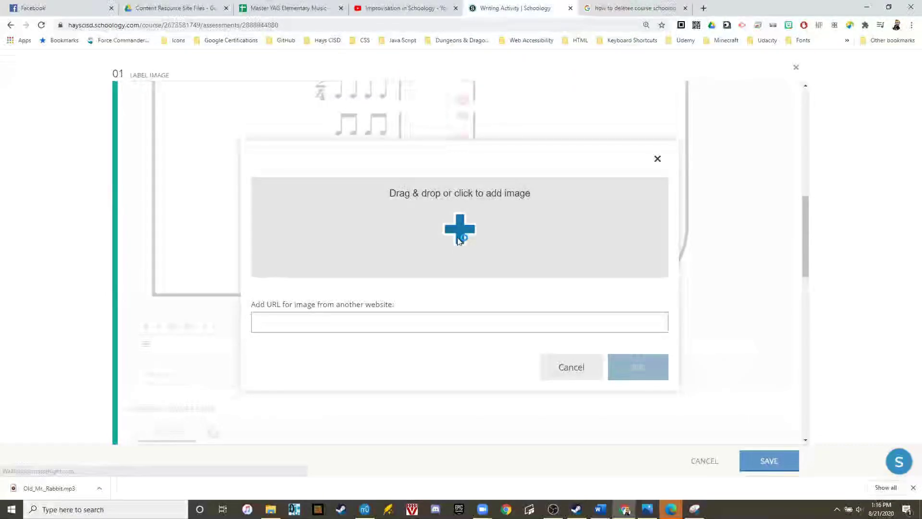
pyautogui.click(458, 240)
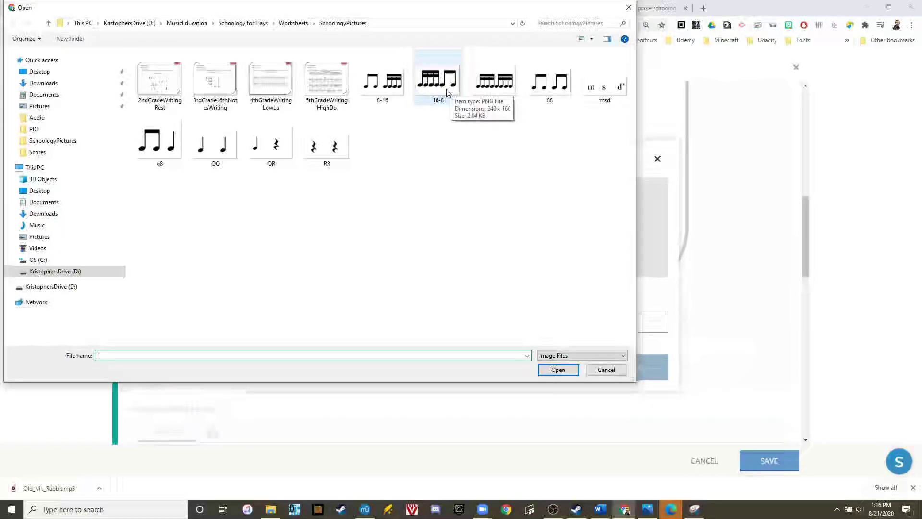
pyautogui.doubleClick(454, 92)
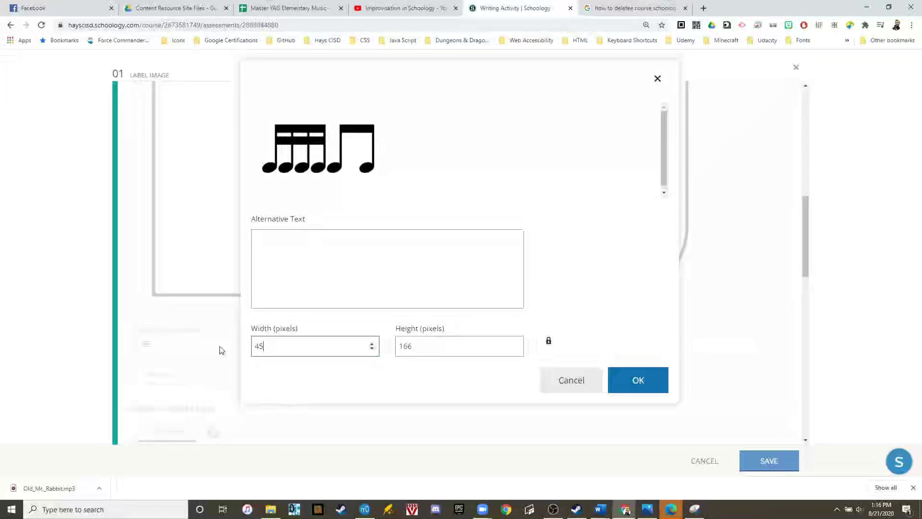
pyautogui.click(389, 355)
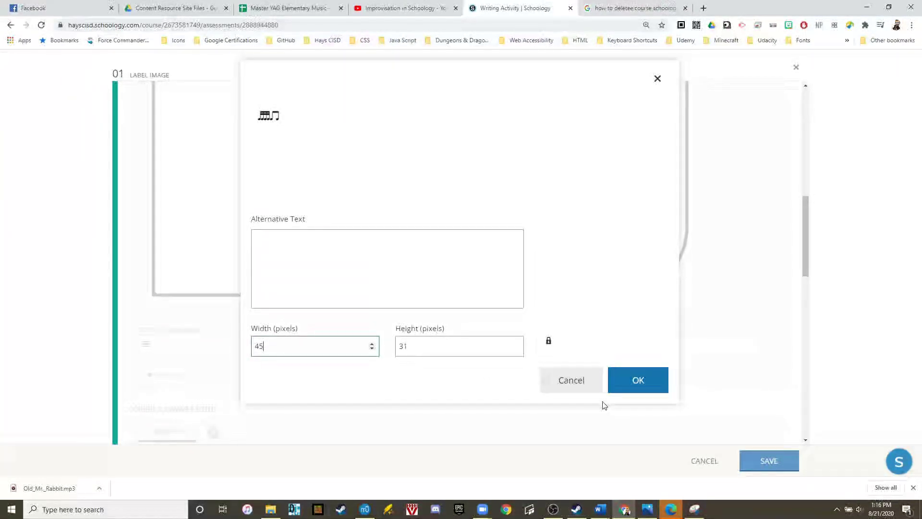
pyautogui.click(652, 390)
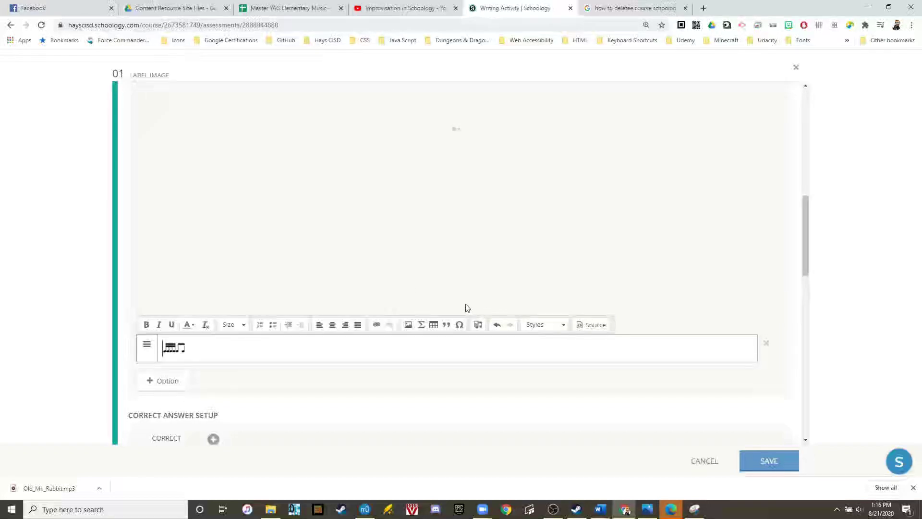
# Set the 16-8 rhythm as the correct answer for boxes 1, 2 and 3
pyautogui.scroll(3, 389, 298)
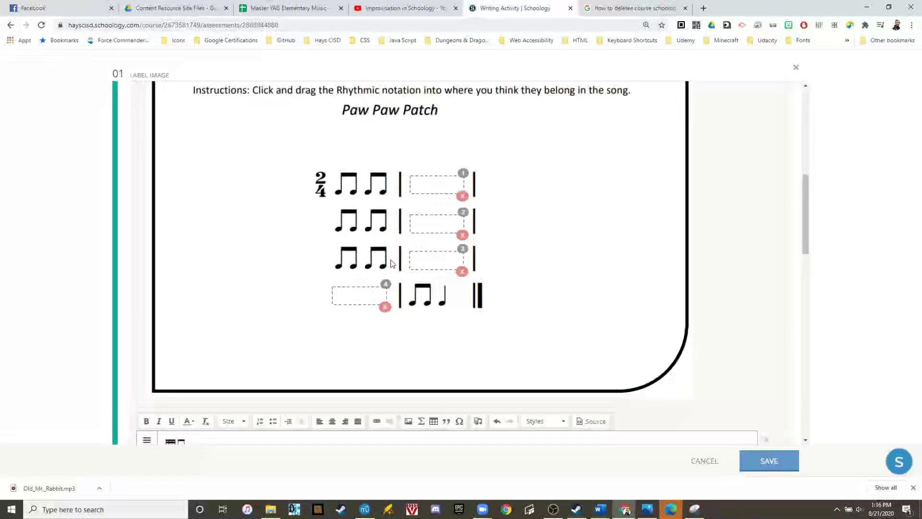
pyautogui.scroll(-3, 148, 352)
pyautogui.scroll(-10, 201, 324)
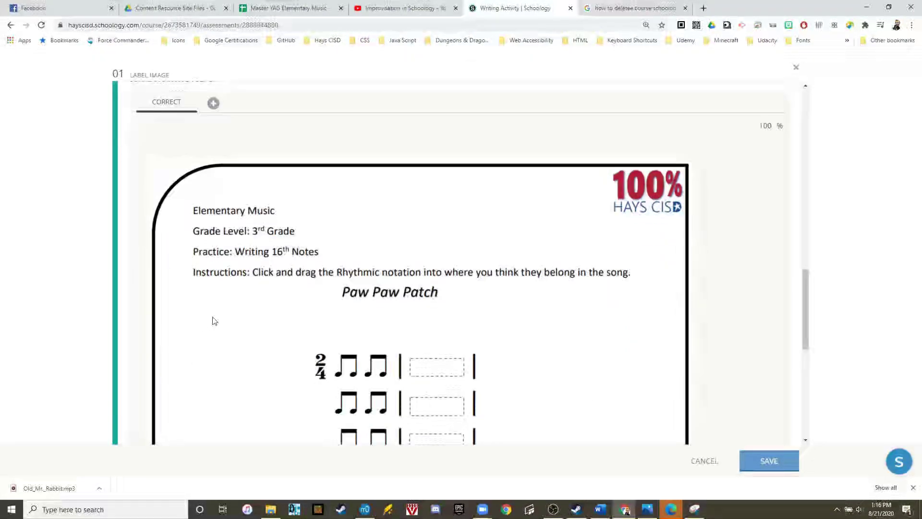
pyautogui.scroll(1, 430, 278)
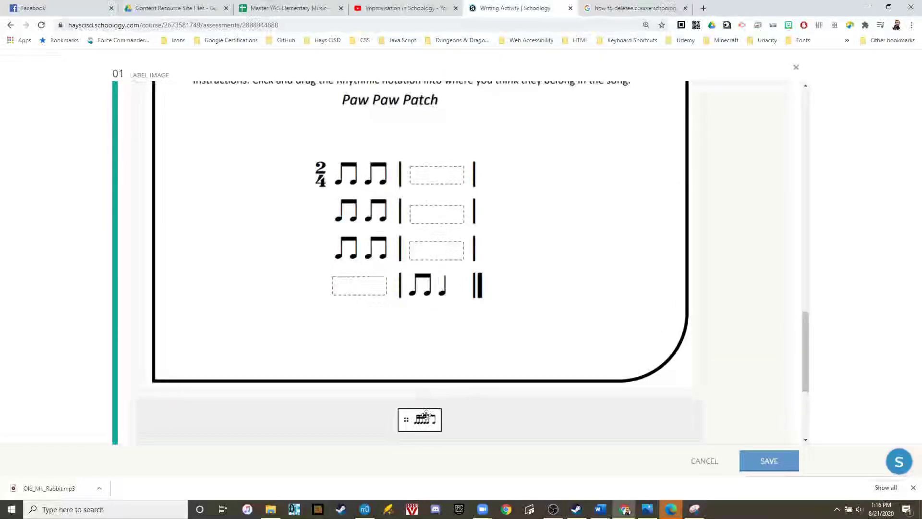
pyautogui.moveTo(426, 414); pyautogui.dragTo(450, 182)
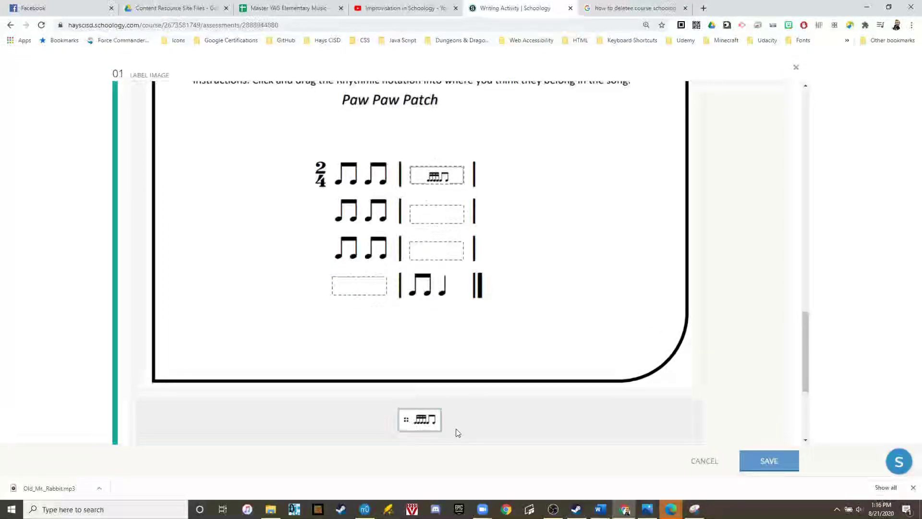
pyautogui.moveTo(422, 420); pyautogui.dragTo(436, 215)
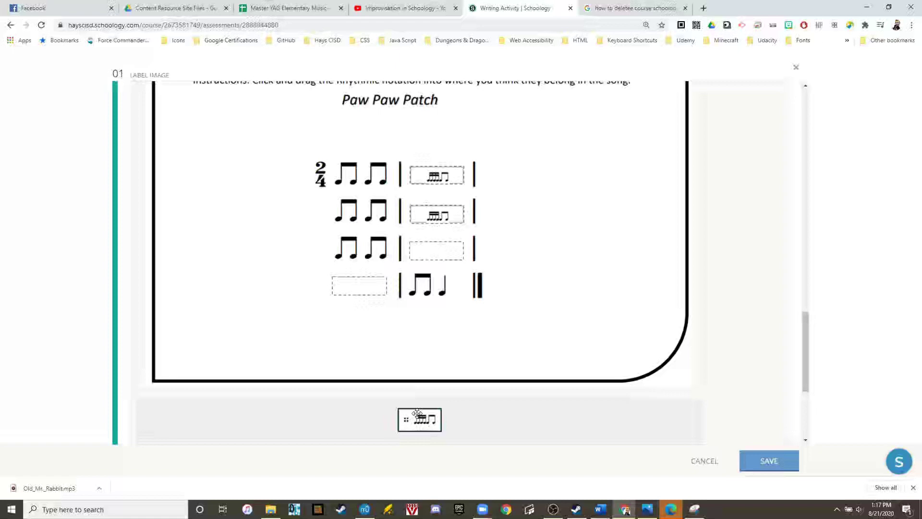
pyautogui.moveTo(416, 413); pyautogui.dragTo(435, 247)
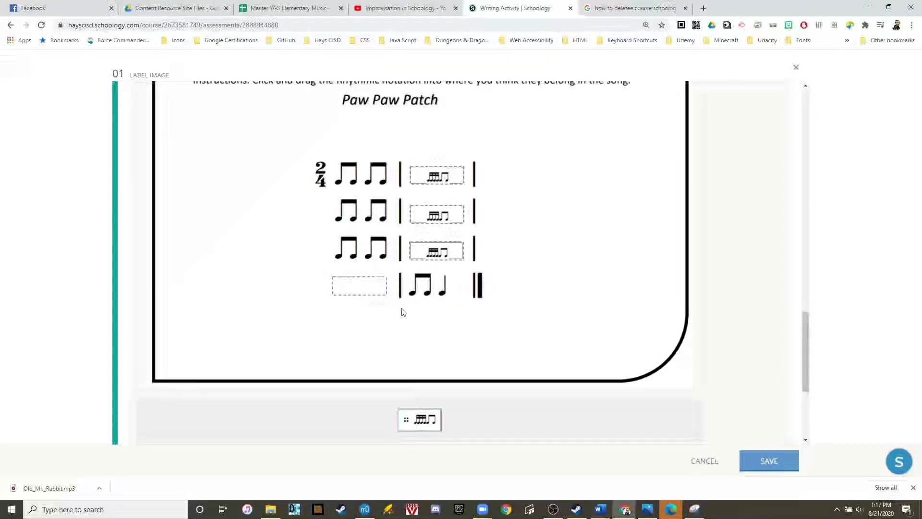
# Add a second possible response holding the 8-16 rhythm image
pyautogui.scroll(10, 366, 296)
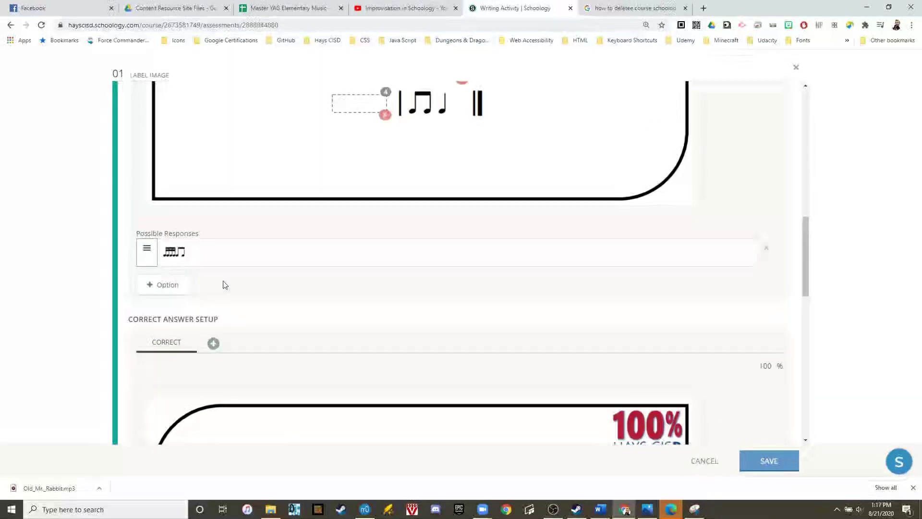
pyautogui.click(167, 285)
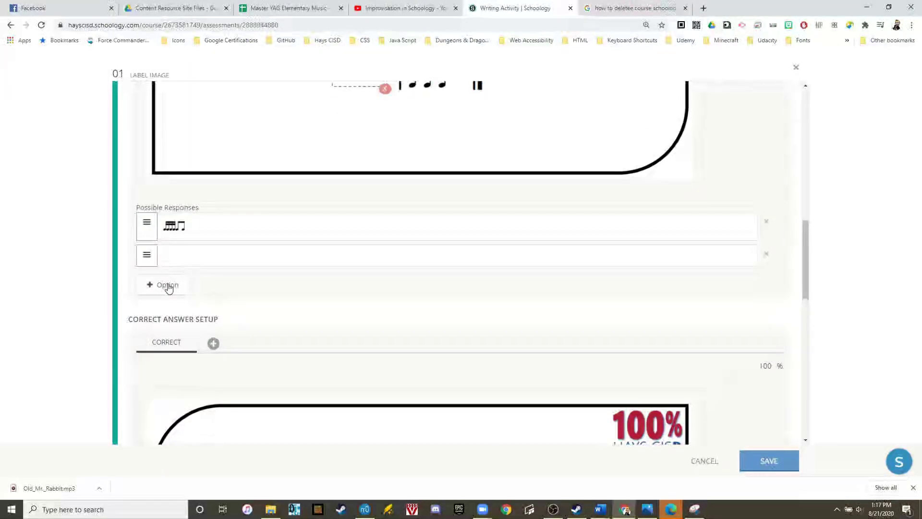
pyautogui.click(194, 251)
pyautogui.click(402, 235)
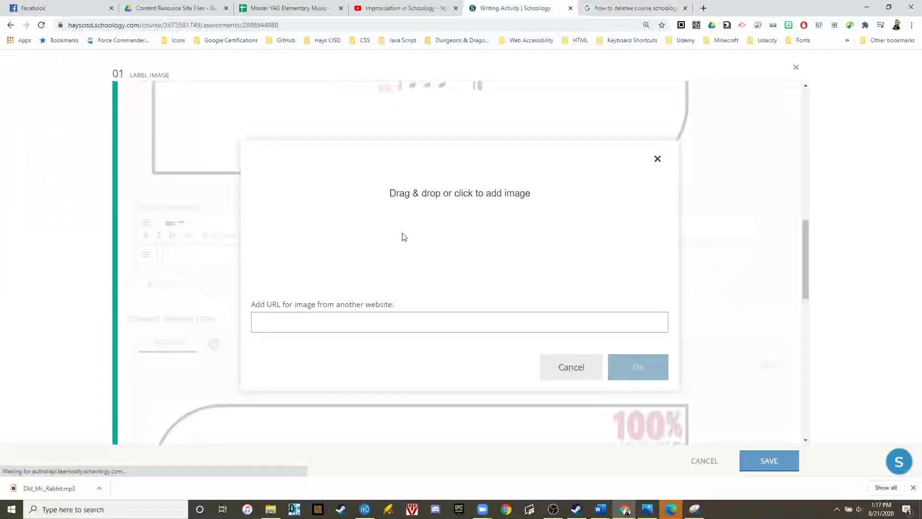
pyautogui.click(445, 231)
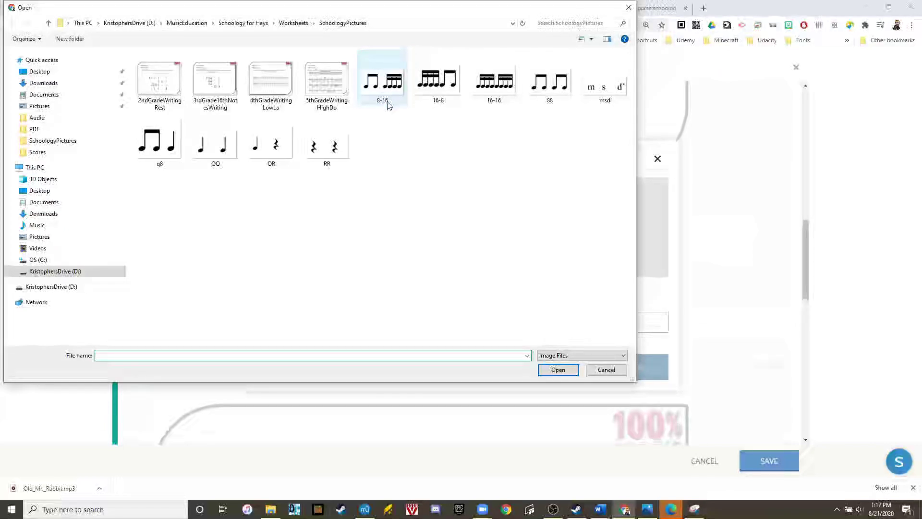
pyautogui.doubleClick(398, 91)
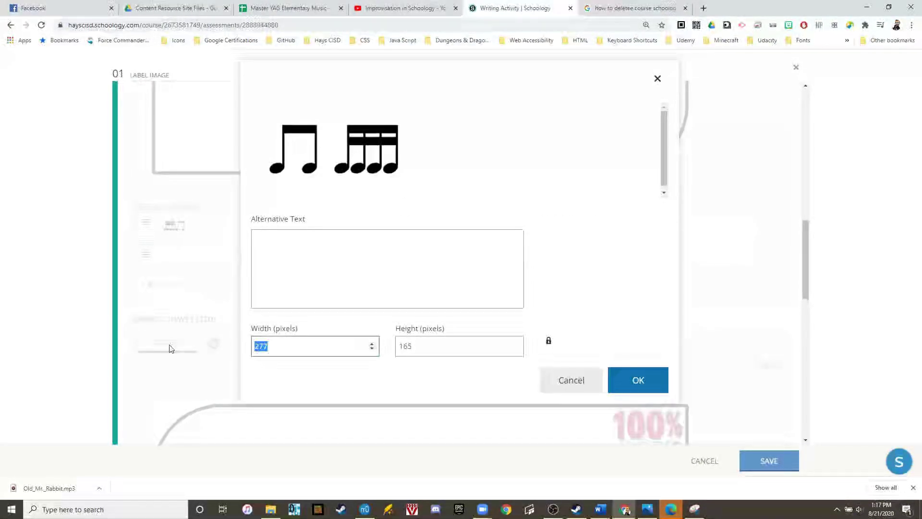
pyautogui.click(625, 381)
# Set box 4's correct answer to the first 16-8 rhythm
pyautogui.scroll(-10, 502, 216)
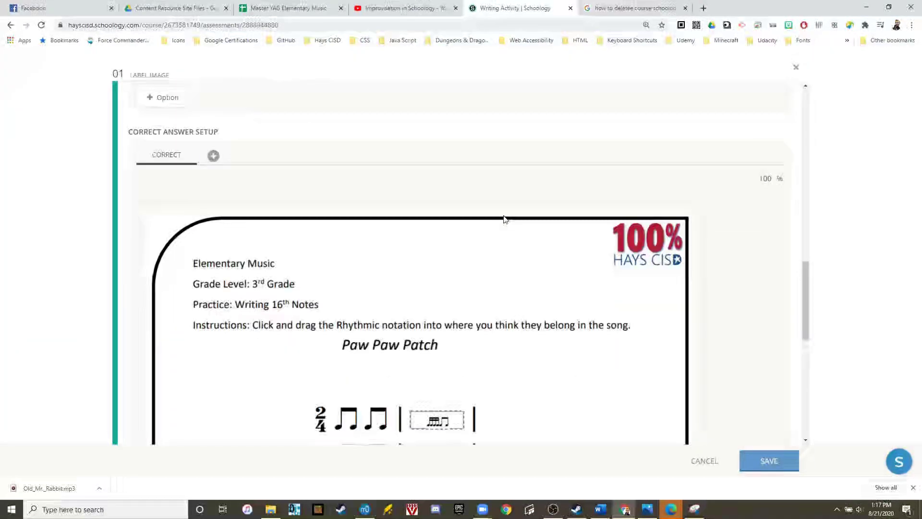
pyautogui.moveTo(396, 377); pyautogui.dragTo(380, 280)
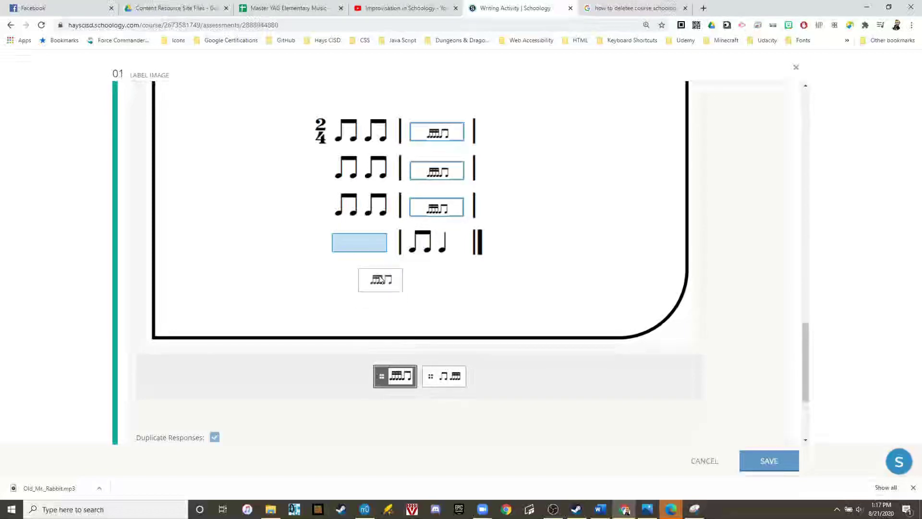
pyautogui.moveTo(365, 243); pyautogui.dragTo(365, 245)
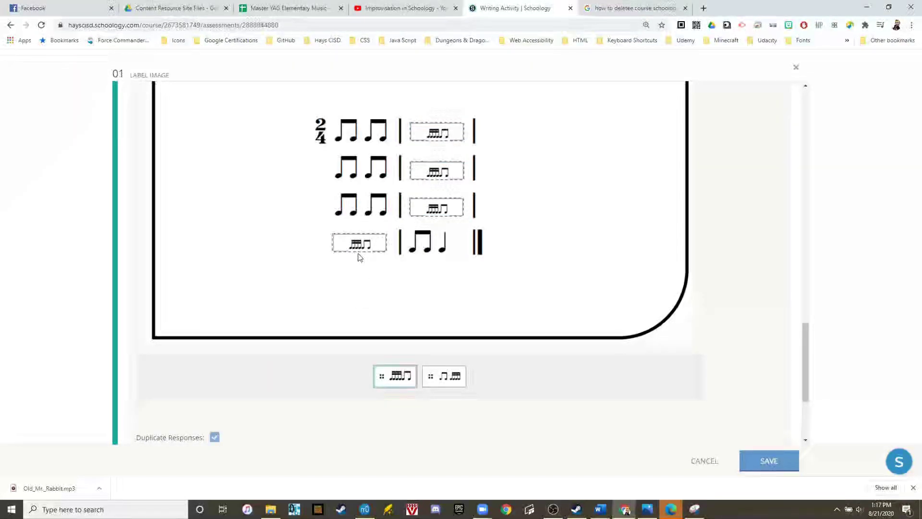
pyautogui.scroll(1, 365, 262)
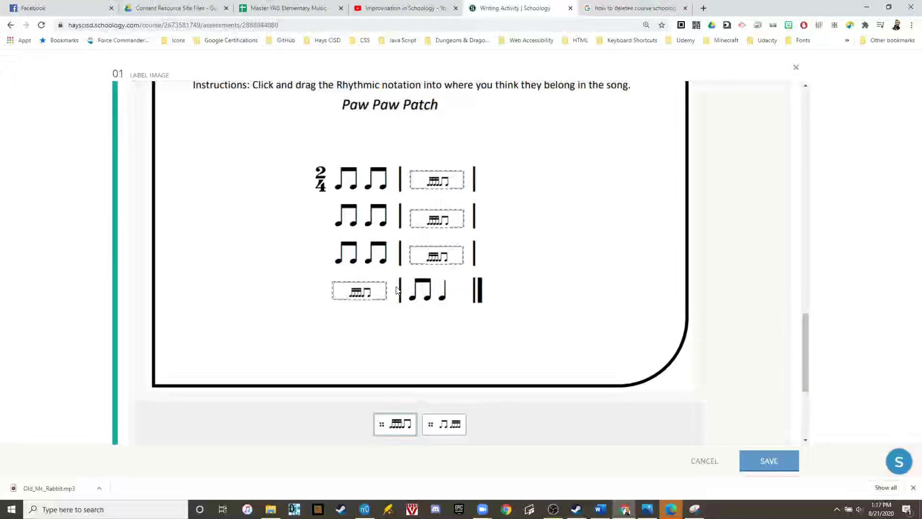
pyautogui.scroll(8, 397, 290)
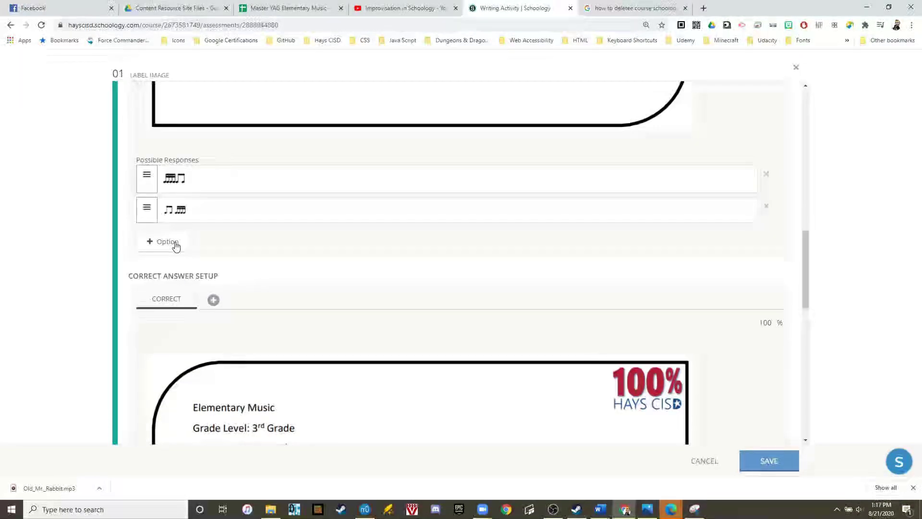
# Add a third possible response containing the resized paired-eighths rhythm image
pyautogui.click(176, 245)
pyautogui.click(227, 207)
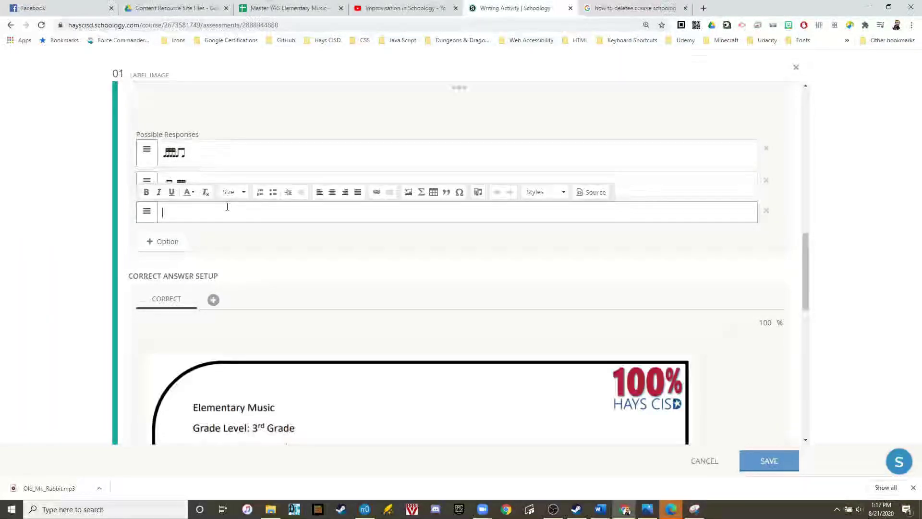
pyautogui.click(408, 192)
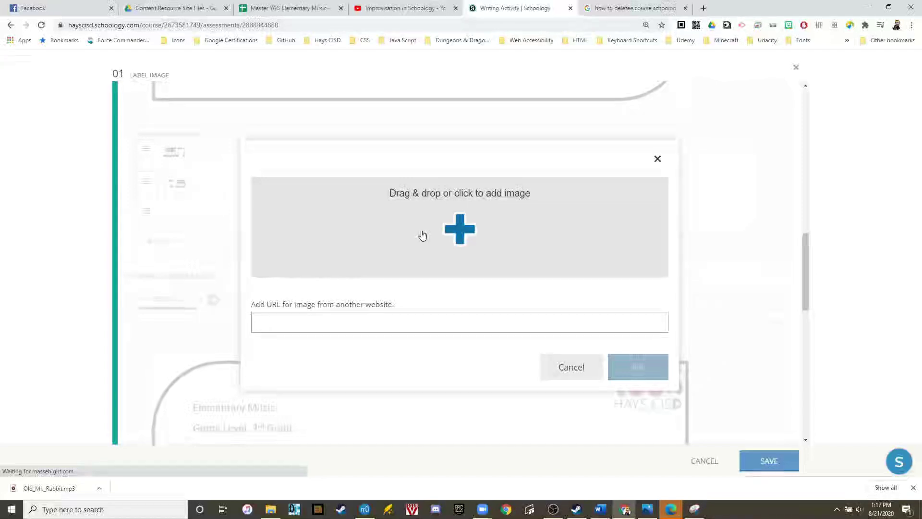
pyautogui.click(422, 235)
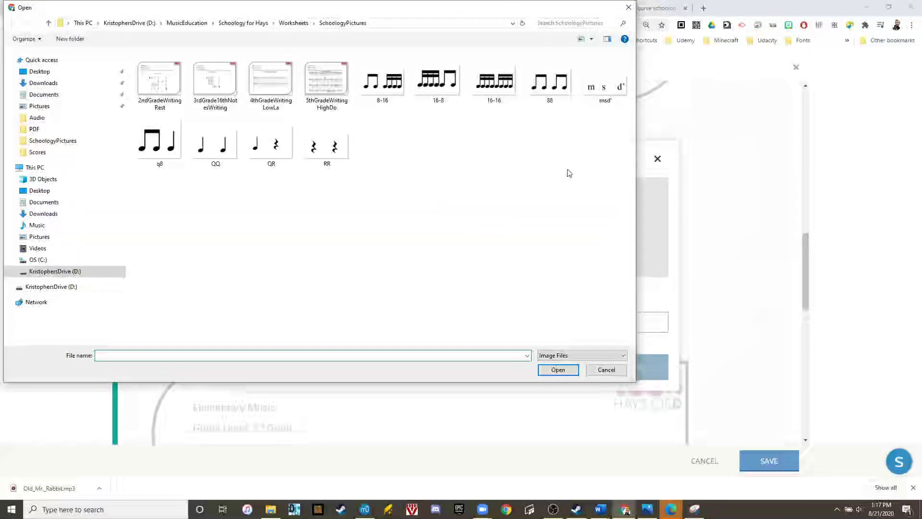
pyautogui.doubleClick(550, 82)
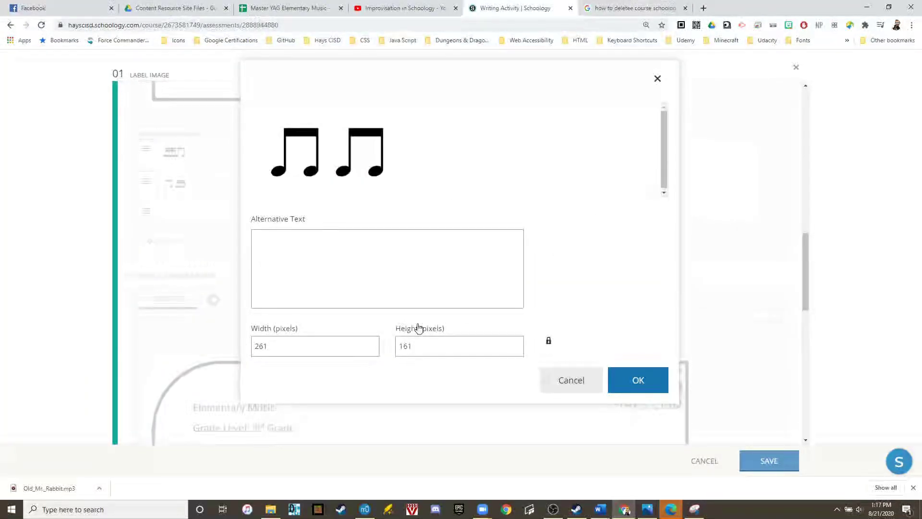
pyautogui.moveTo(335, 345); pyautogui.dragTo(232, 352)
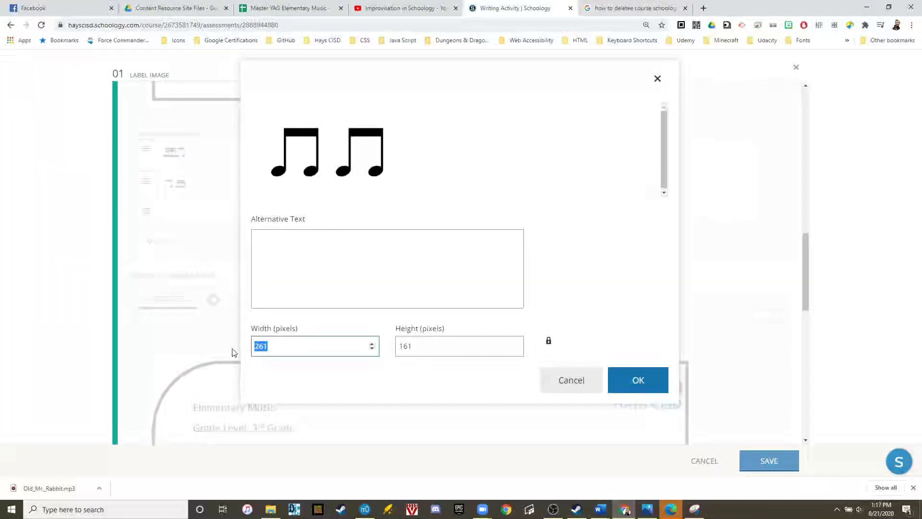
pyautogui.click(628, 383)
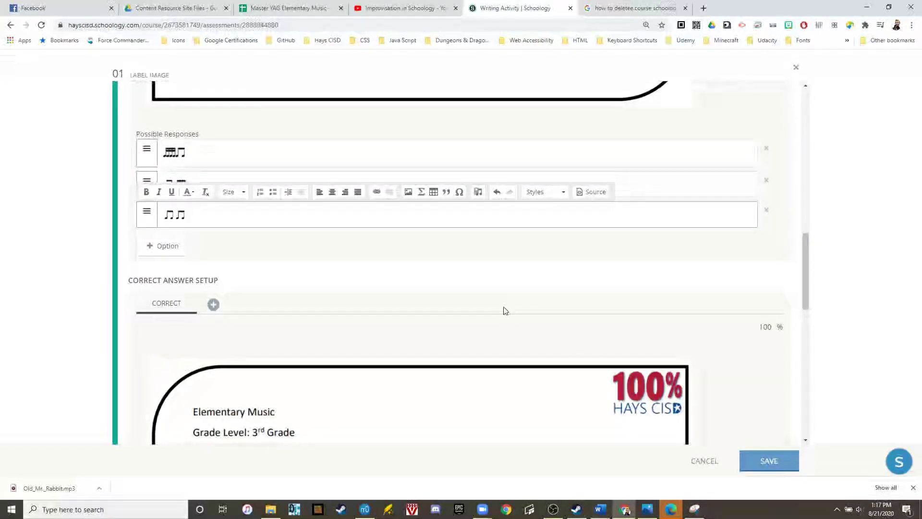
# Add a fourth response with the resized four-sixteenths (16-16) rhythm image
pyautogui.click(181, 246)
pyautogui.click(185, 216)
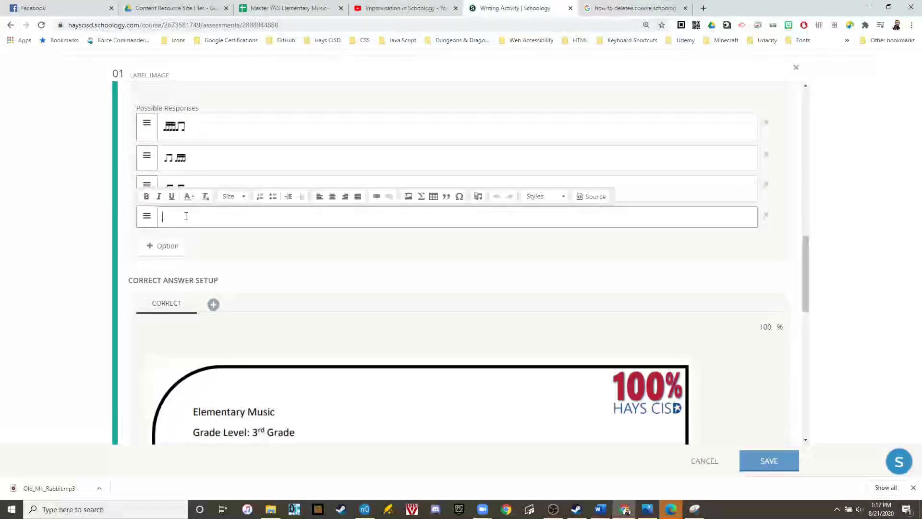
pyautogui.click(408, 198)
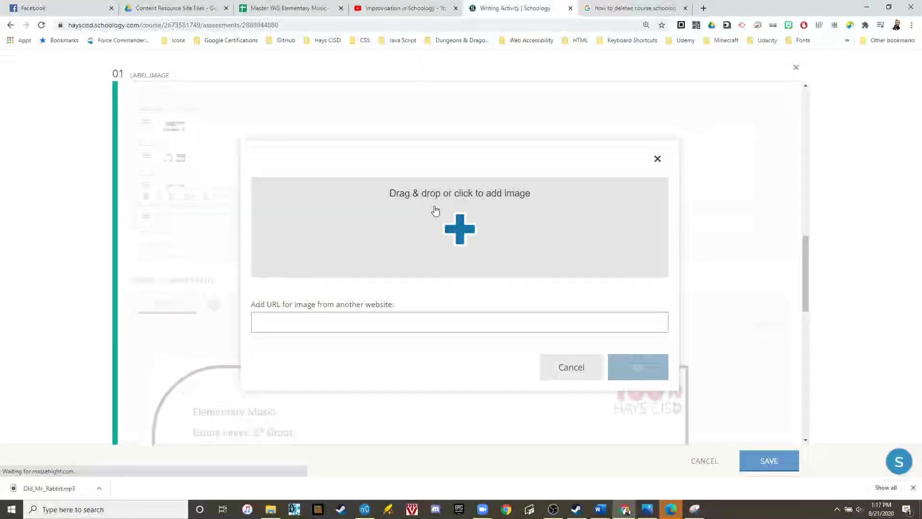
pyautogui.click(434, 205)
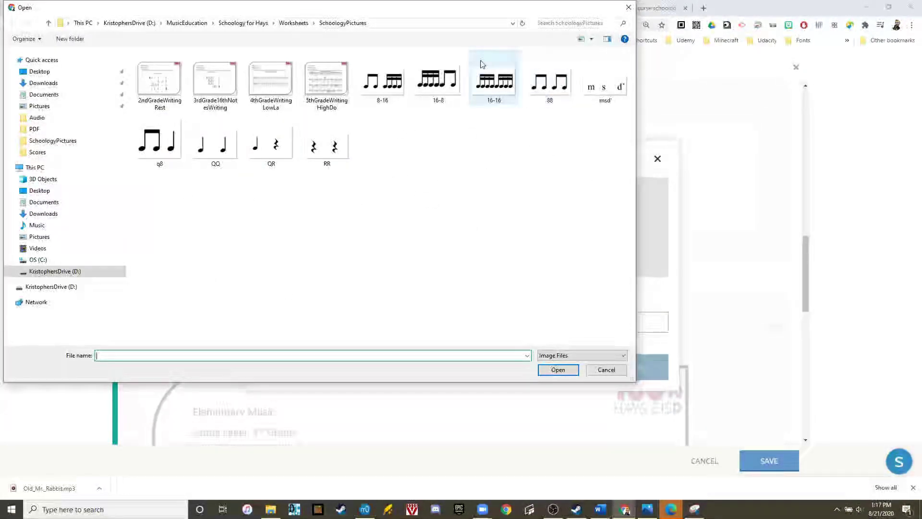
pyautogui.click(503, 92)
pyautogui.doubleClick(503, 92)
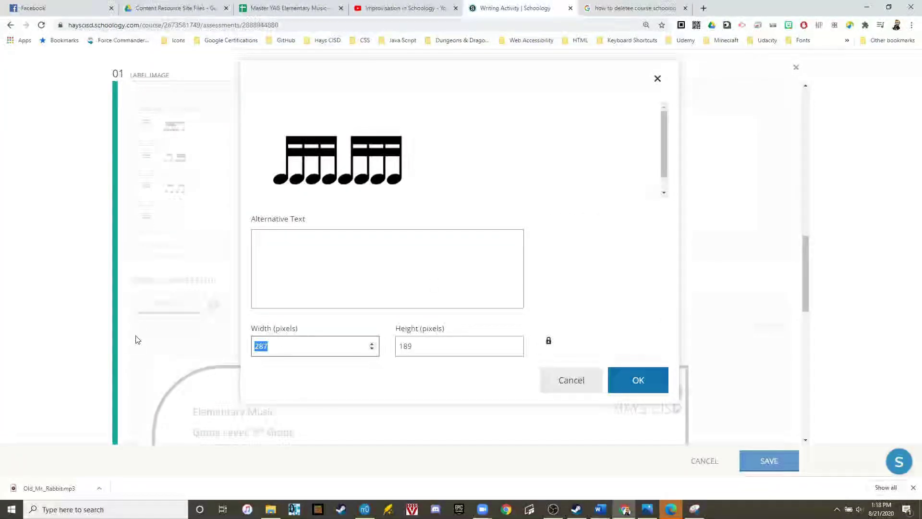
pyautogui.write('5')
pyautogui.click(621, 383)
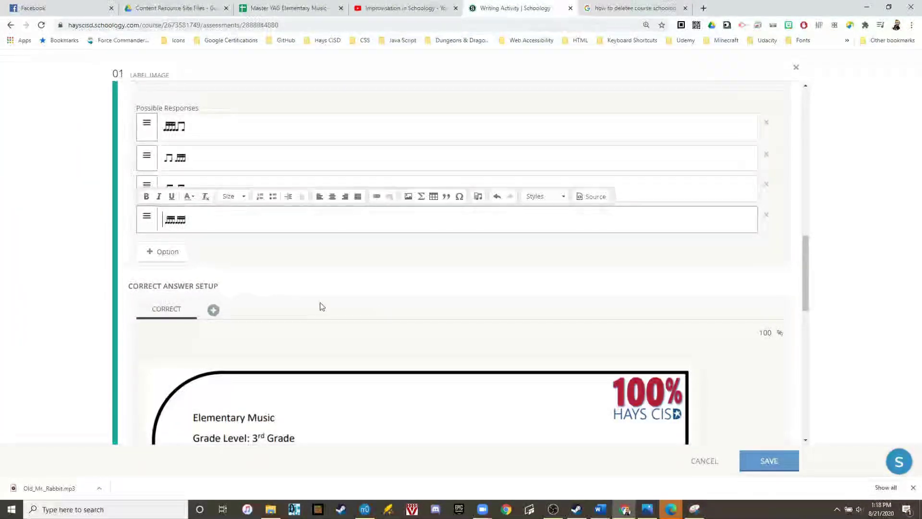
# Add a fifth response with the two-quarter-notes image at width 45
pyautogui.click(184, 260)
pyautogui.click(405, 221)
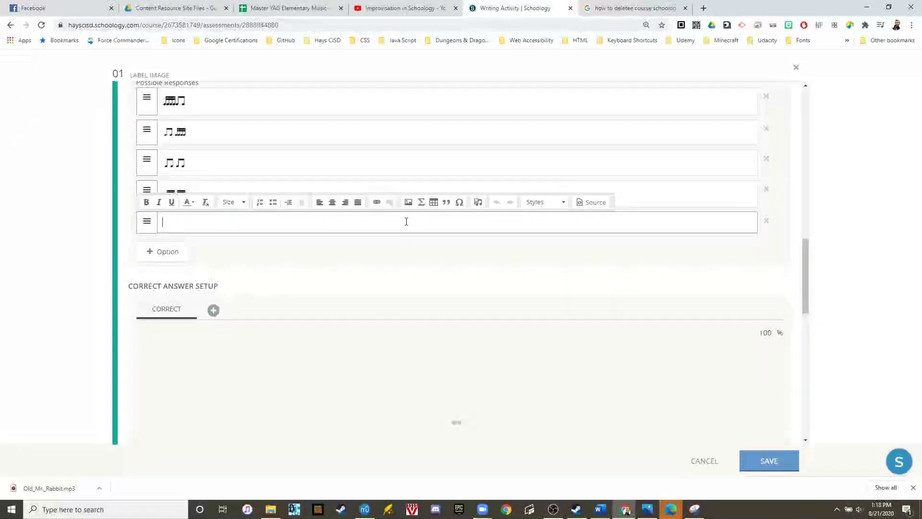
pyautogui.click(407, 204)
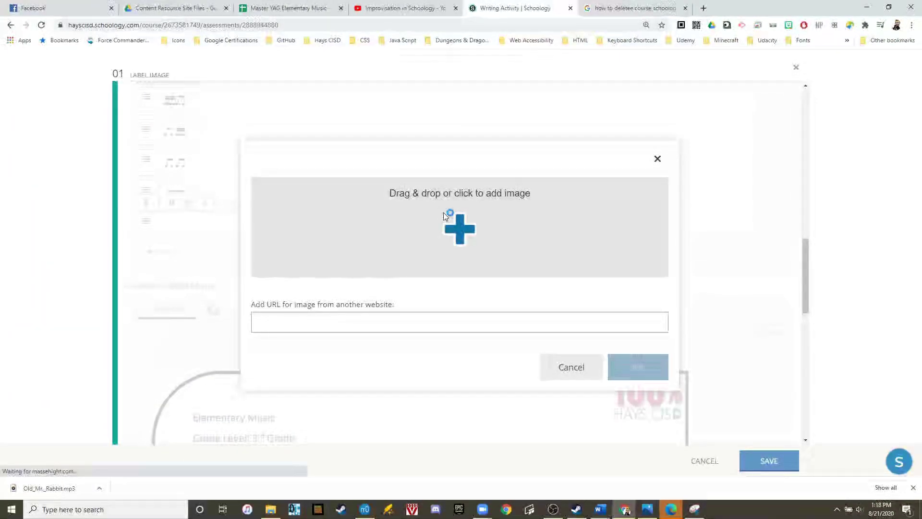
pyautogui.click(442, 211)
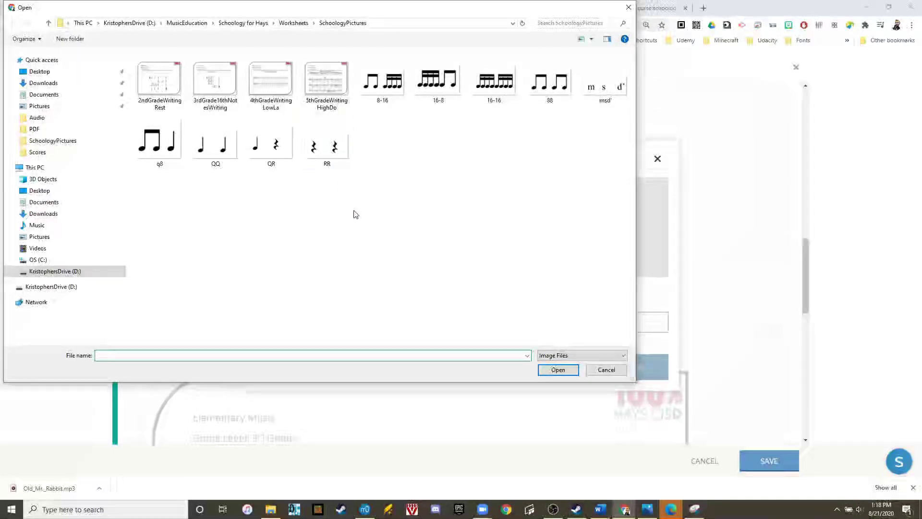
pyautogui.doubleClick(218, 150)
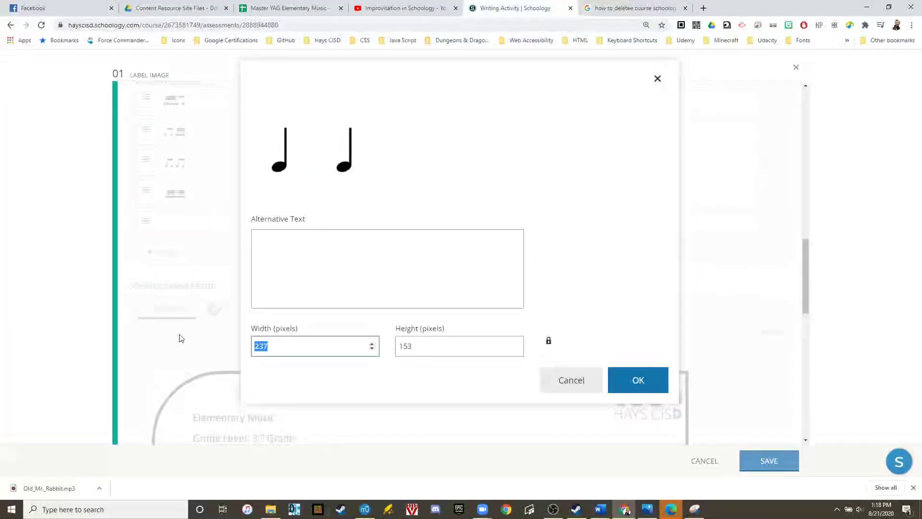
pyautogui.write('45')
pyautogui.click(644, 379)
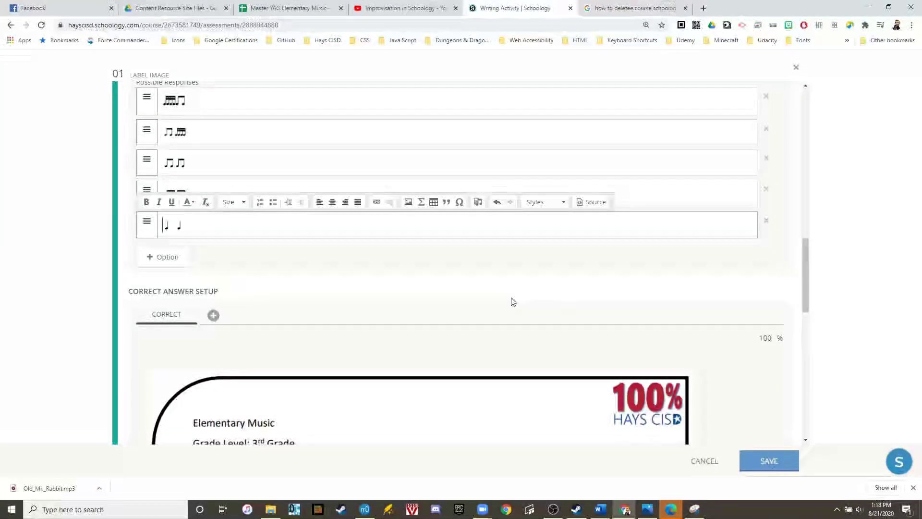
# Return to the top of the question and open its student preview
pyautogui.scroll(-4, 323, 221)
pyautogui.scroll(-5, 318, 220)
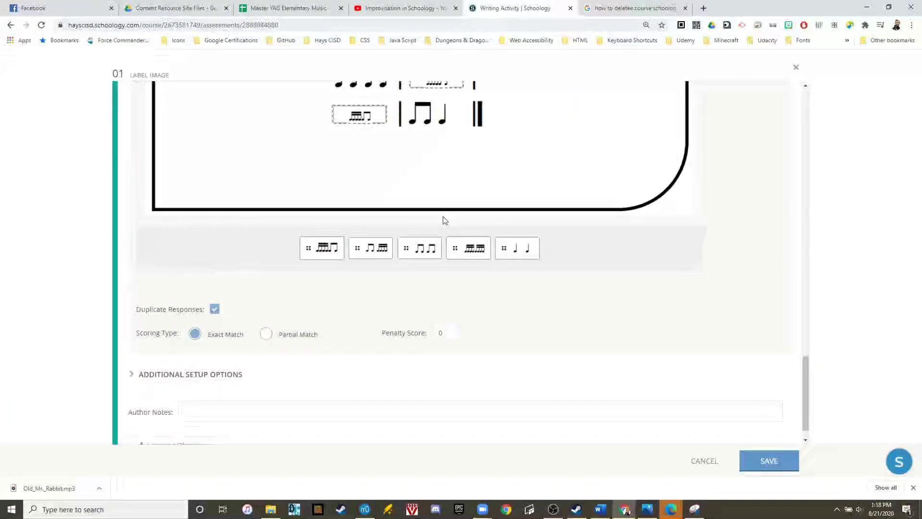
pyautogui.scroll(2, 442, 220)
pyautogui.scroll(-3, 319, 322)
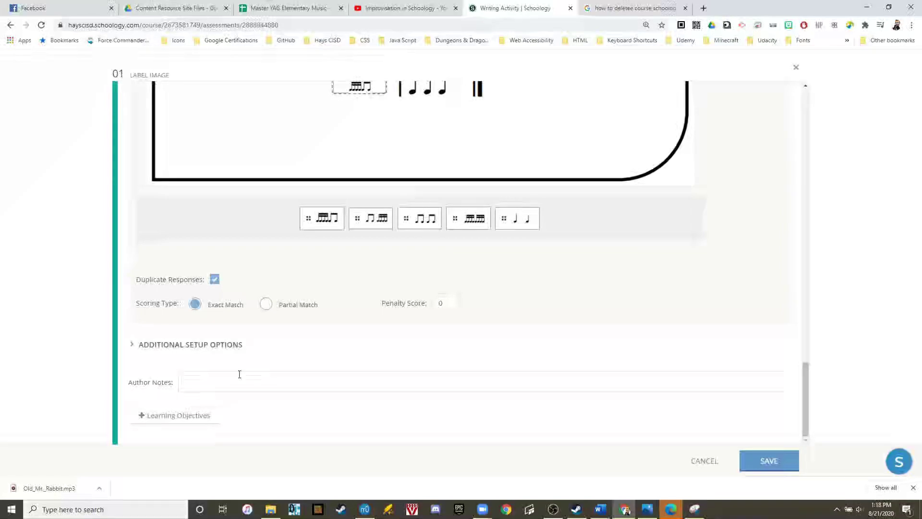
pyautogui.scroll(20, 405, 358)
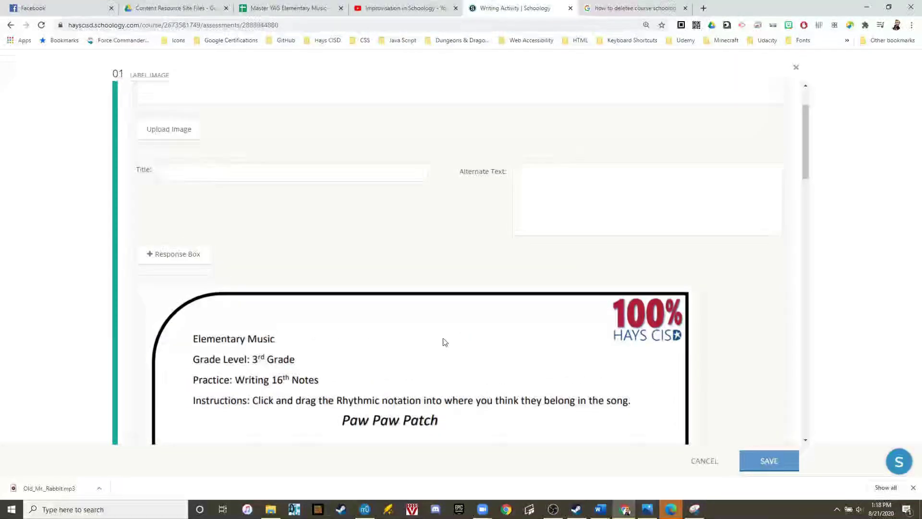
pyautogui.scroll(2, 444, 342)
pyautogui.click(738, 105)
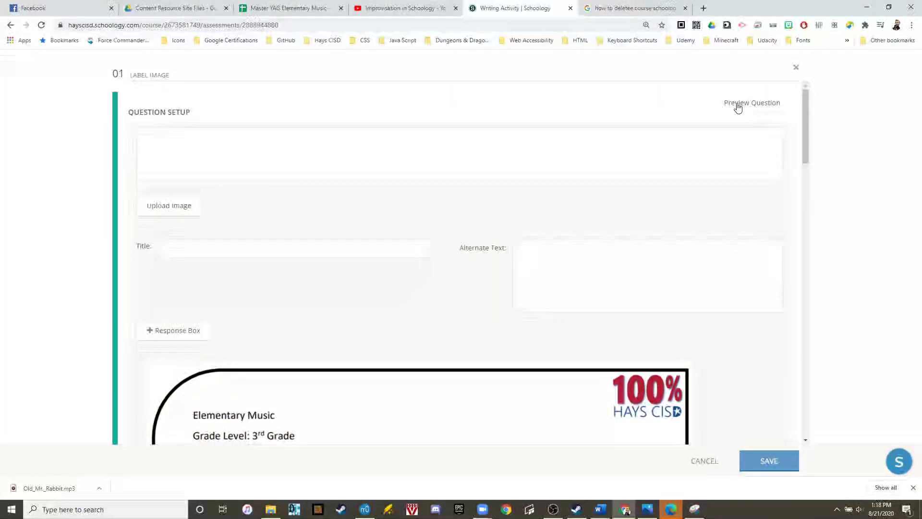
# Try sixteenth-eighth tiles in the measure boxes, then return them to the answer bank
pyautogui.scroll(-6, 400, 190)
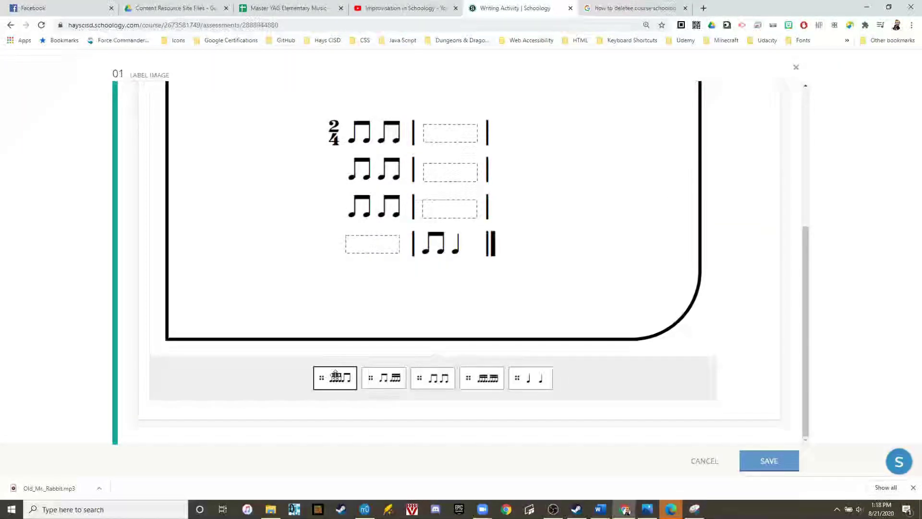
pyautogui.moveTo(335, 375); pyautogui.dragTo(454, 132)
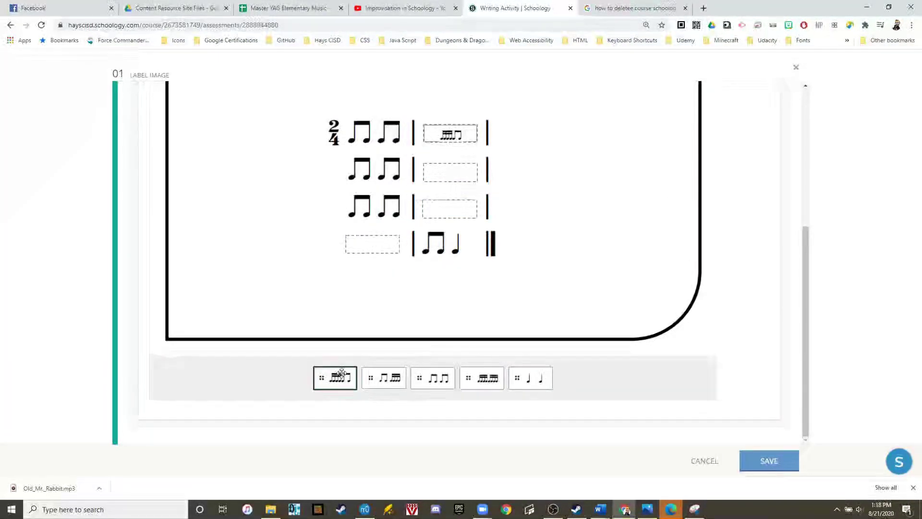
pyautogui.moveTo(339, 381); pyautogui.dragTo(450, 203)
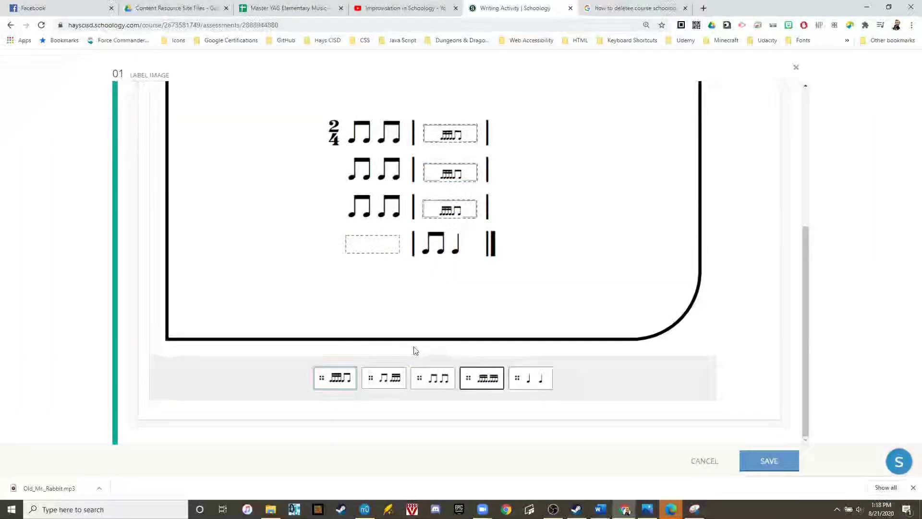
pyautogui.moveTo(384, 377)
pyautogui.mouseDown()
pyautogui.moveTo(372, 248)
pyautogui.moveTo(382, 377)
pyautogui.mouseUp()
pyautogui.moveTo(450, 137); pyautogui.dragTo(381, 377)
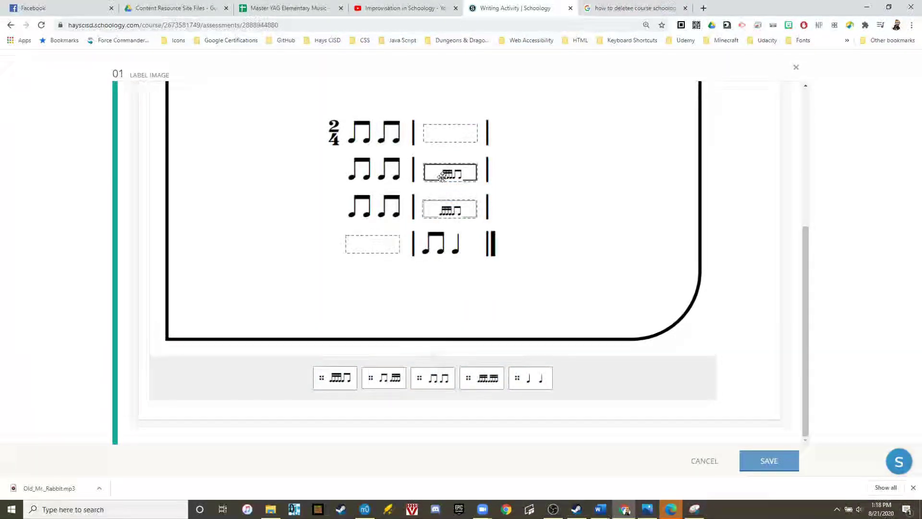
pyautogui.moveTo(442, 176); pyautogui.dragTo(384, 377)
pyautogui.moveTo(434, 201); pyautogui.dragTo(449, 137)
# Place the eighth-pairs tile in measure boxes one, two and three
pyautogui.moveTo(423, 377); pyautogui.dragTo(447, 163)
pyautogui.moveTo(449, 204)
pyautogui.mouseDown()
pyautogui.moveTo(417, 312)
pyautogui.moveTo(384, 377)
pyautogui.moveTo(442, 380)
pyautogui.moveTo(452, 209)
pyautogui.mouseUp()
pyautogui.moveTo(432, 378); pyautogui.dragTo(376, 244)
pyautogui.scroll(5, 478, 355)
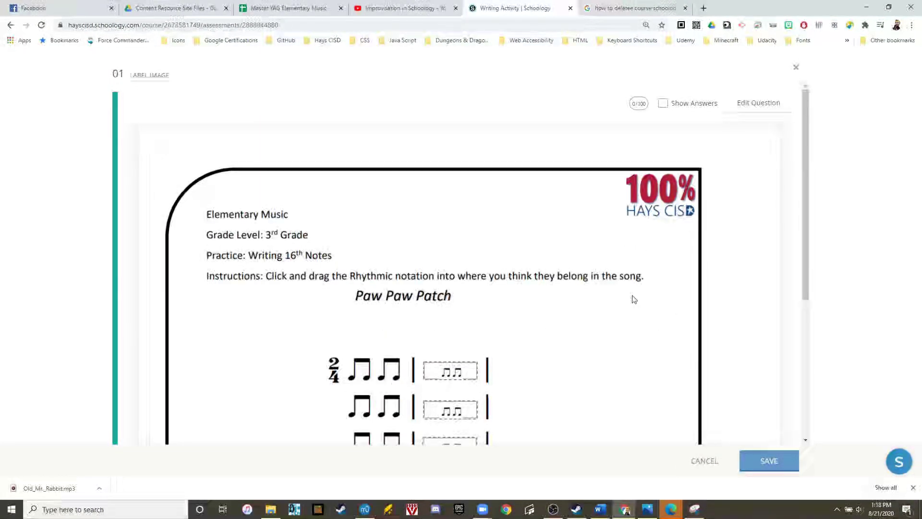
# Leave preview and place the cursor in the empty question text box
pyautogui.click(767, 105)
pyautogui.scroll(-10, 427, 237)
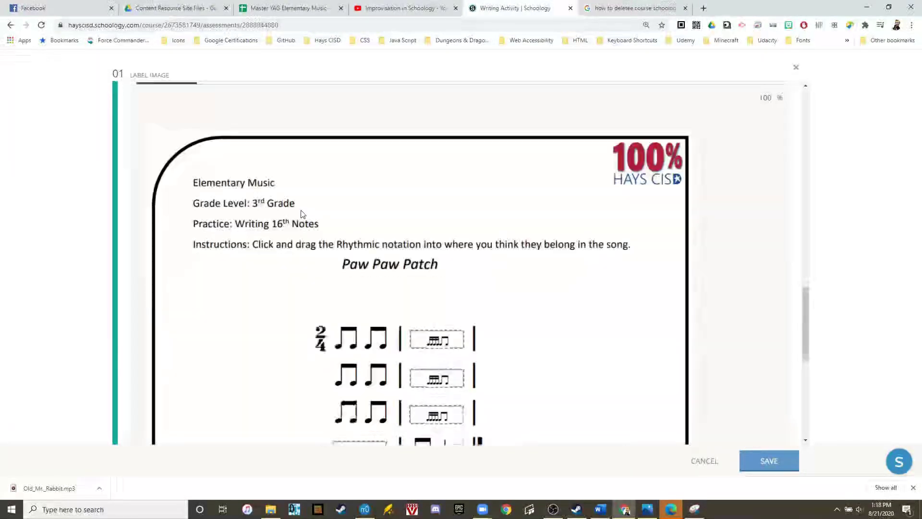
pyautogui.scroll(-5, 302, 215)
pyautogui.scroll(10, 259, 238)
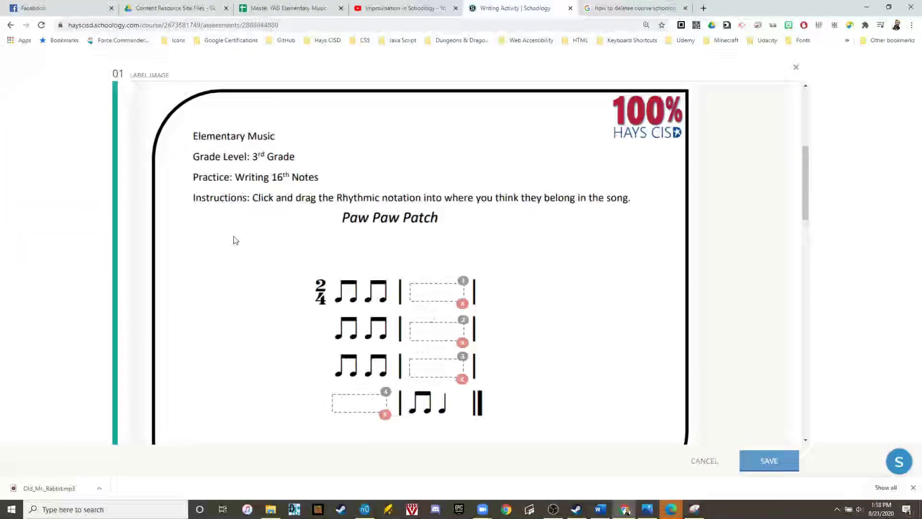
pyautogui.scroll(6, 237, 239)
pyautogui.scroll(-1, 307, 240)
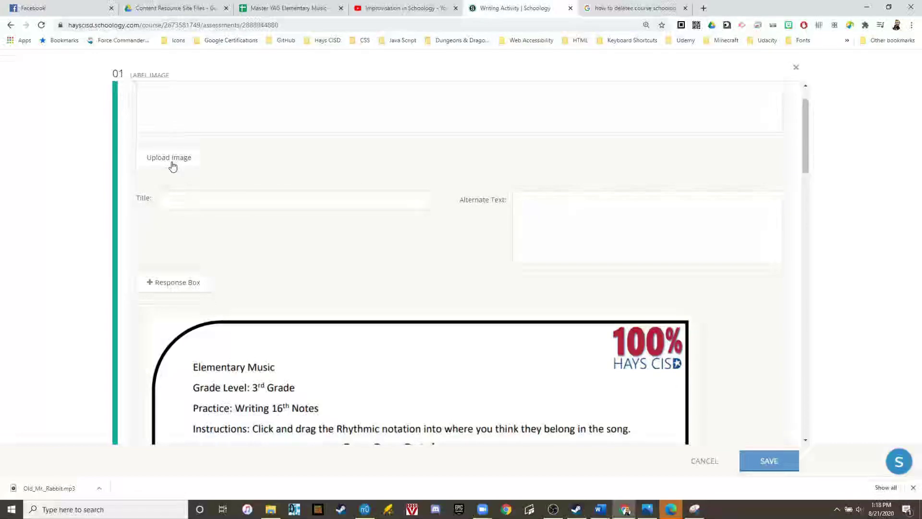
pyautogui.scroll(2, 152, 166)
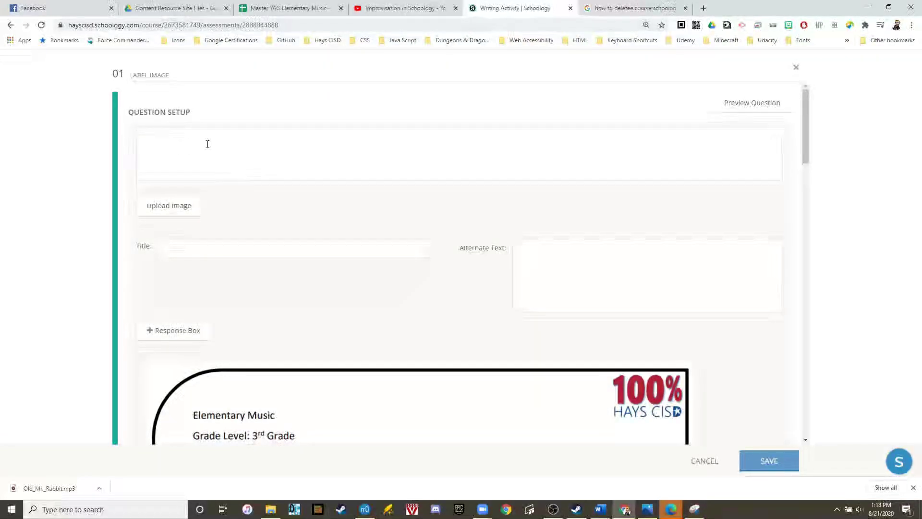
pyautogui.click(289, 139)
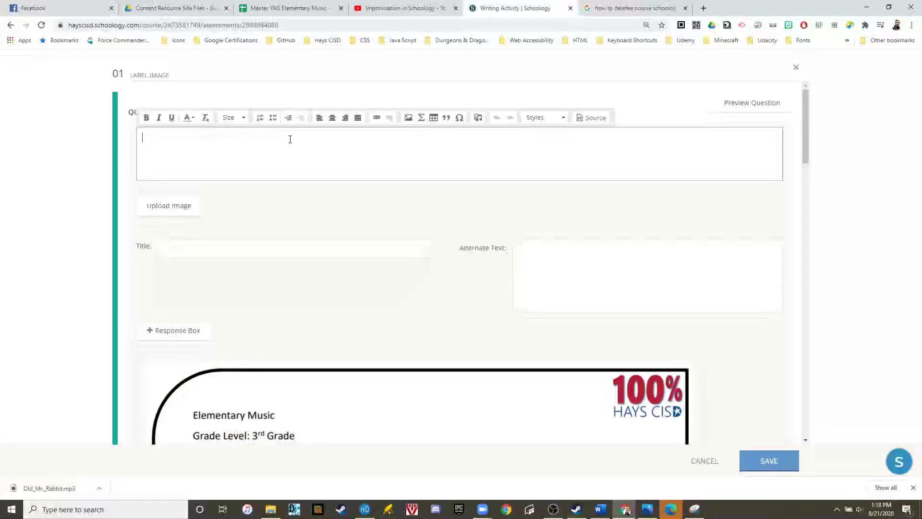
# Upload Paw_Paw_Patch from D:\MusicEducation\Schoology for Hays\Worksheets\Audio into the audio player
pyautogui.click(478, 120)
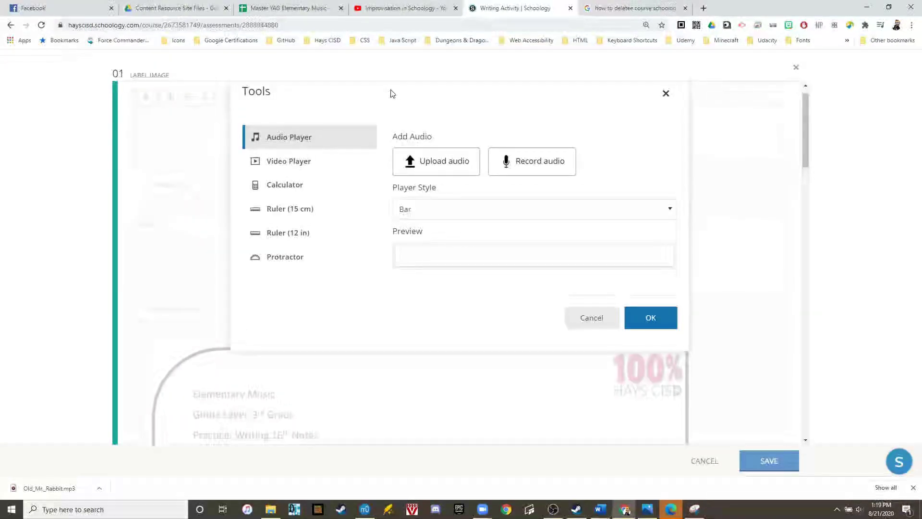
pyautogui.click(431, 166)
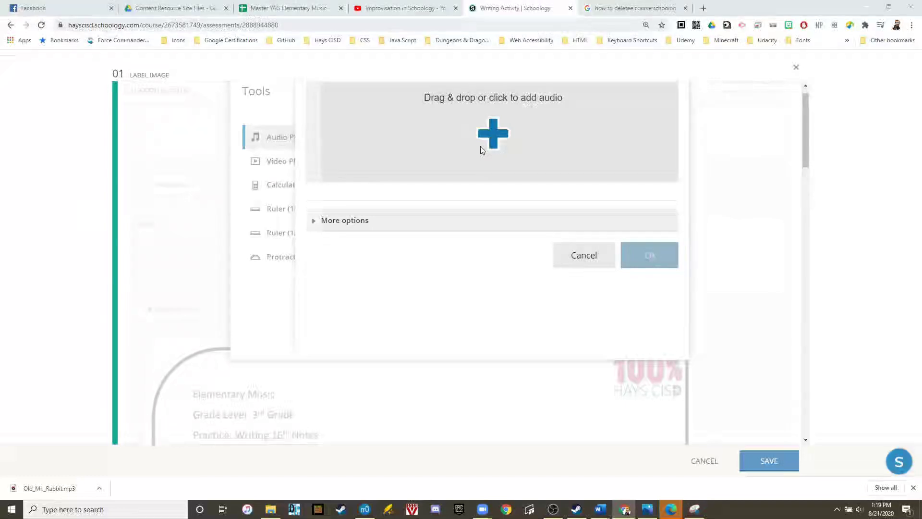
pyautogui.click(480, 146)
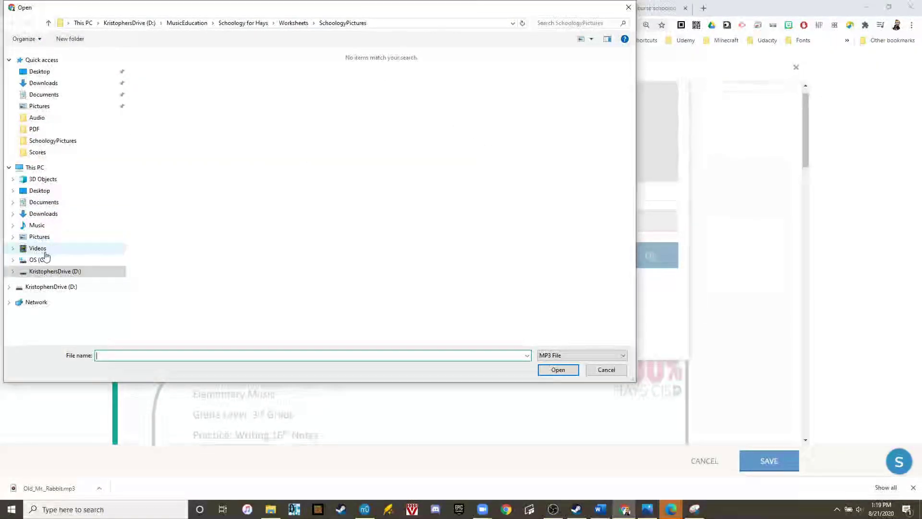
pyautogui.click(54, 271)
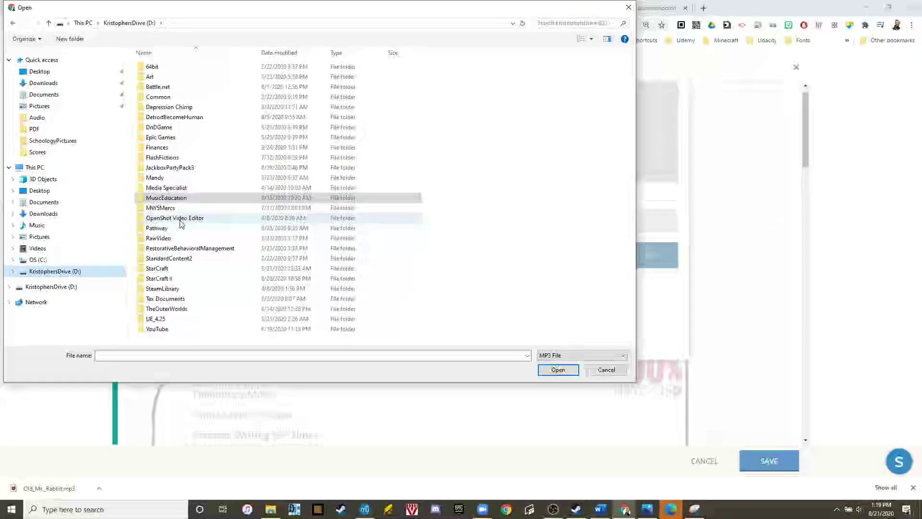
pyautogui.doubleClick(173, 197)
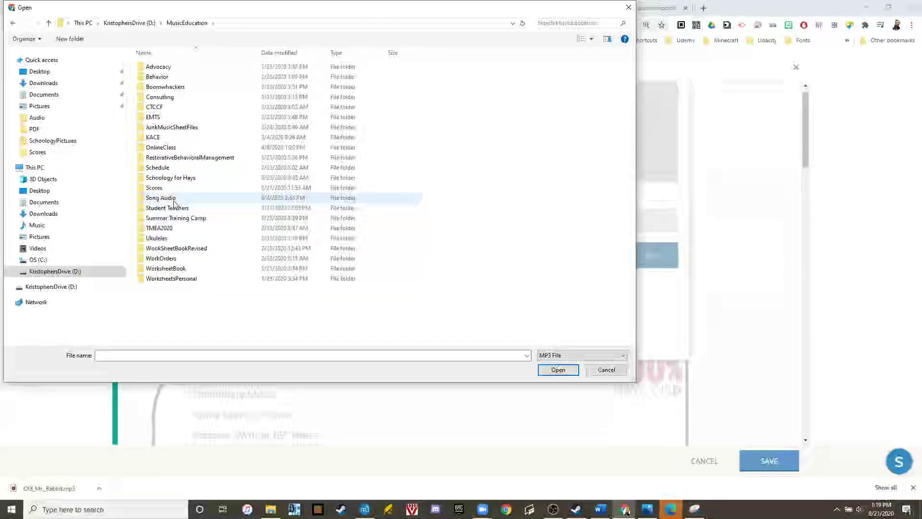
pyautogui.doubleClick(178, 179)
pyautogui.doubleClick(181, 108)
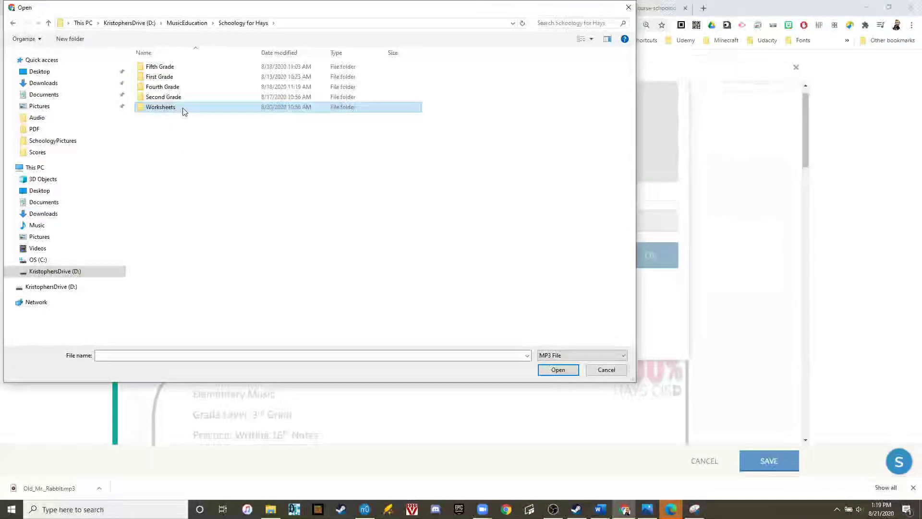
pyautogui.doubleClick(181, 67)
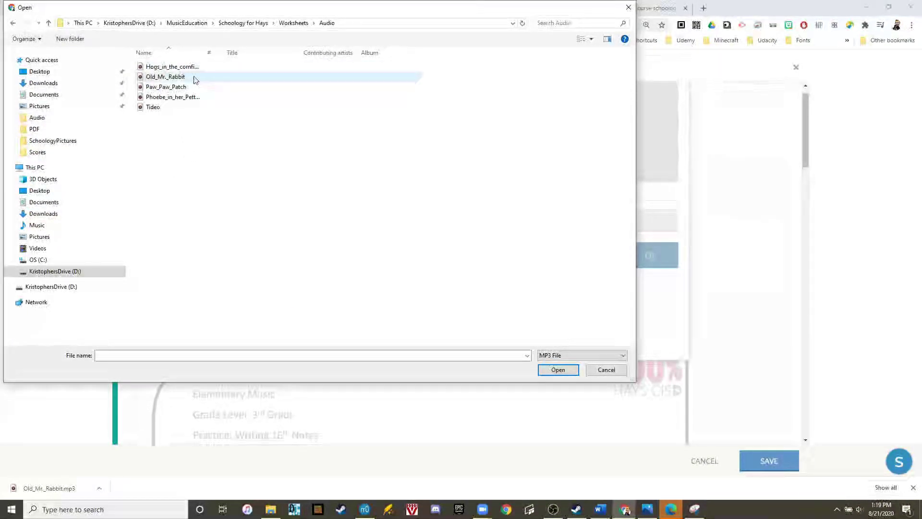
pyautogui.doubleClick(182, 87)
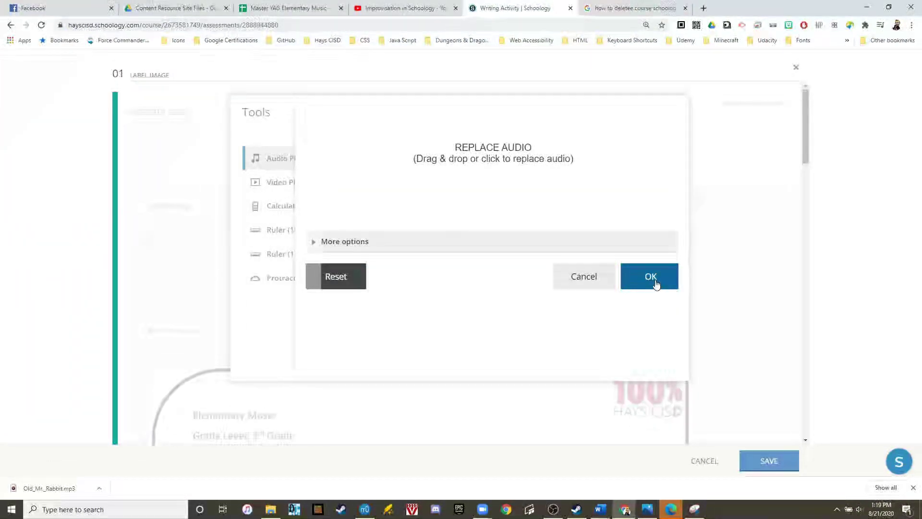
# Insert the audio as a text link reading 'Click hear to listen to the song!'
pyautogui.click(656, 283)
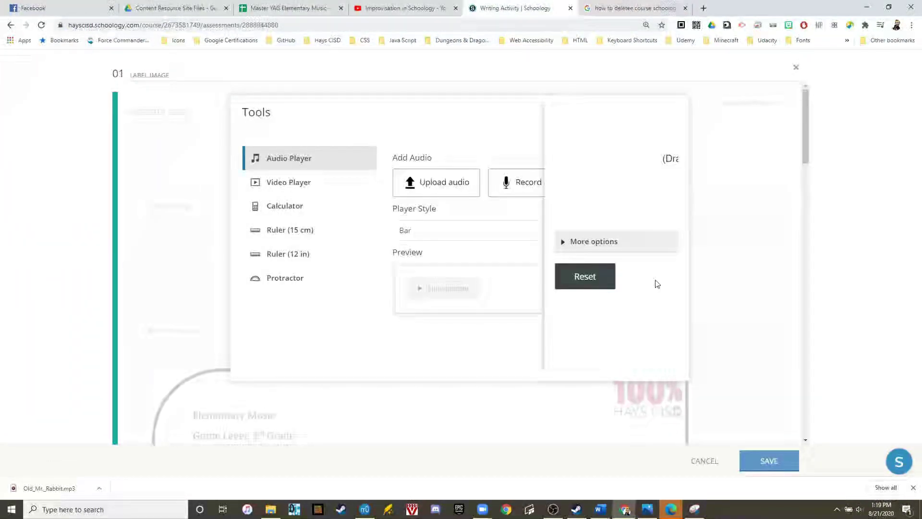
pyautogui.click(431, 239)
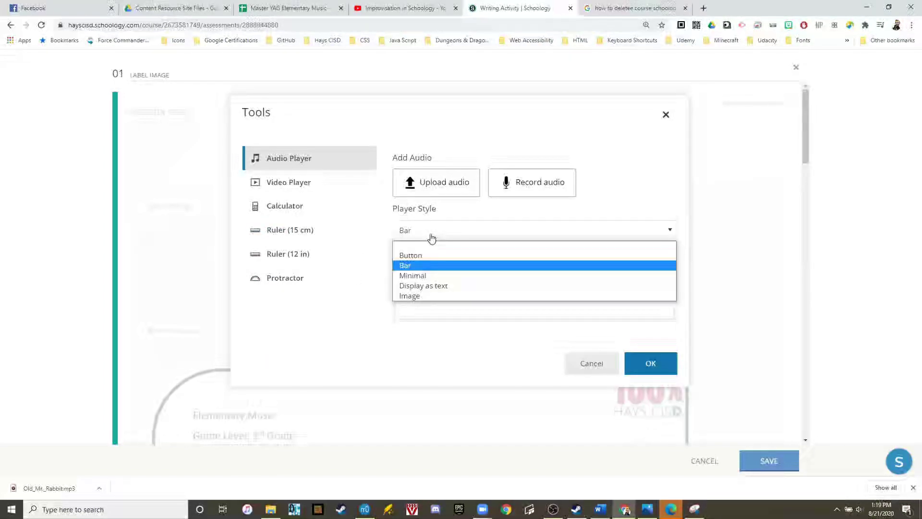
pyautogui.click(438, 286)
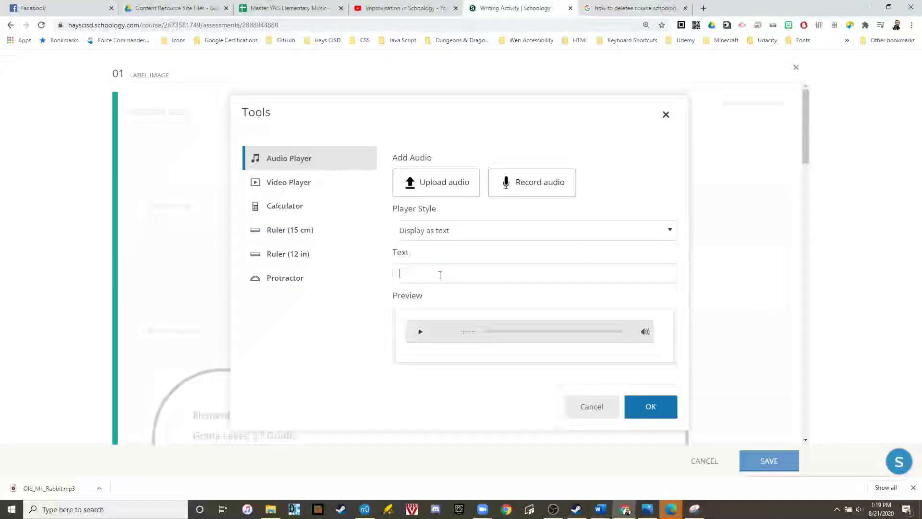
pyautogui.write('Aud')
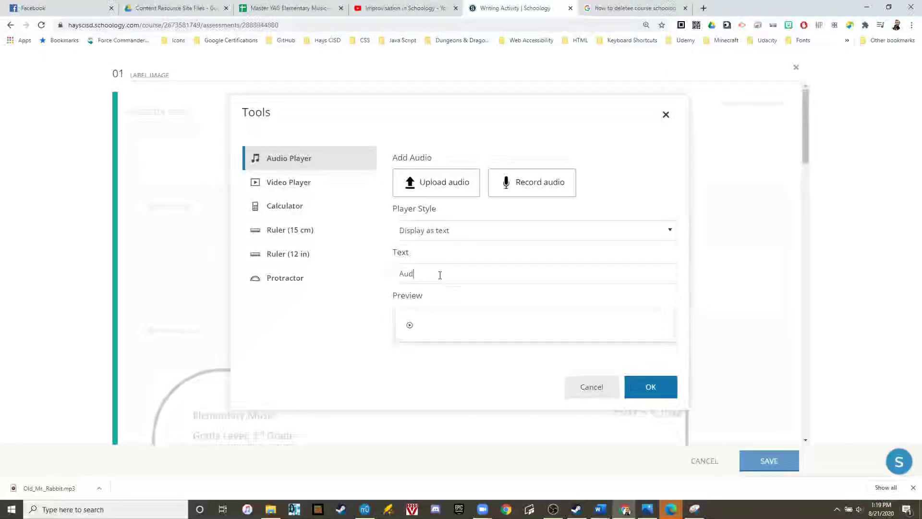
pyautogui.write('io')
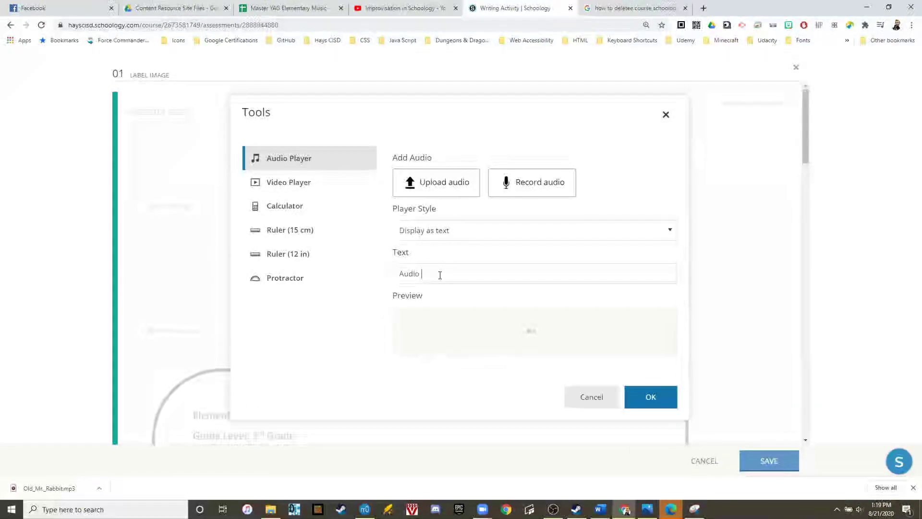
pyautogui.write('Click he')
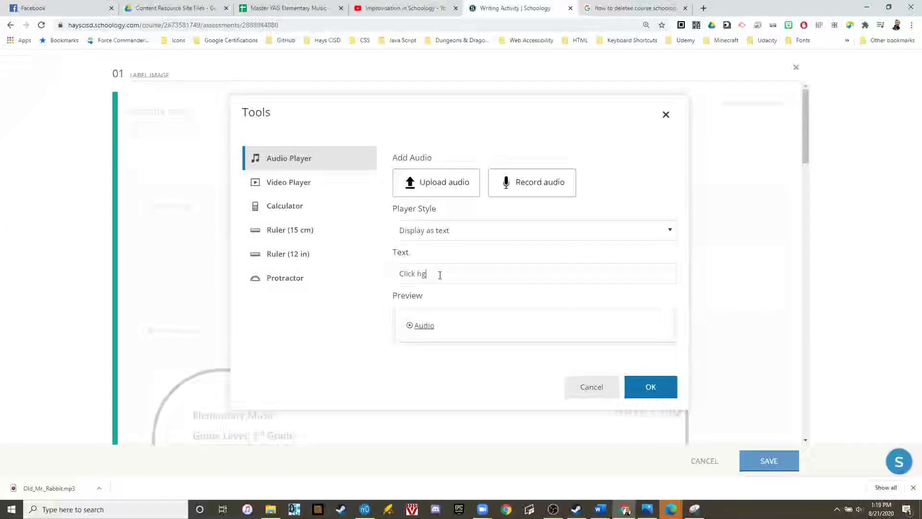
pyautogui.write('ar to listen to the song!')
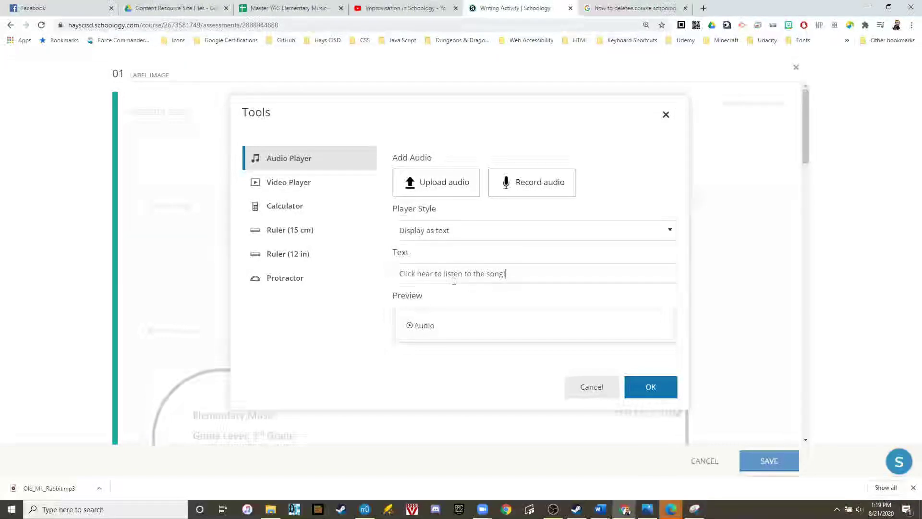
pyautogui.click(644, 387)
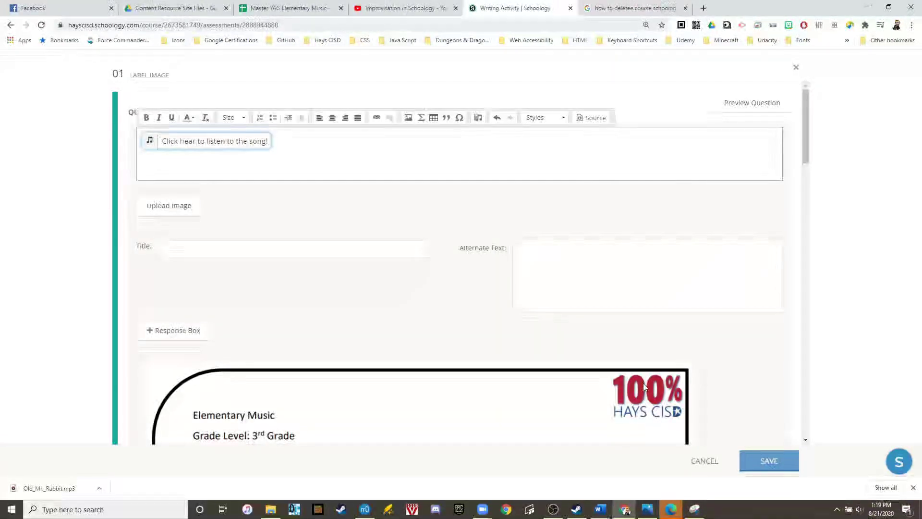
pyautogui.click(747, 104)
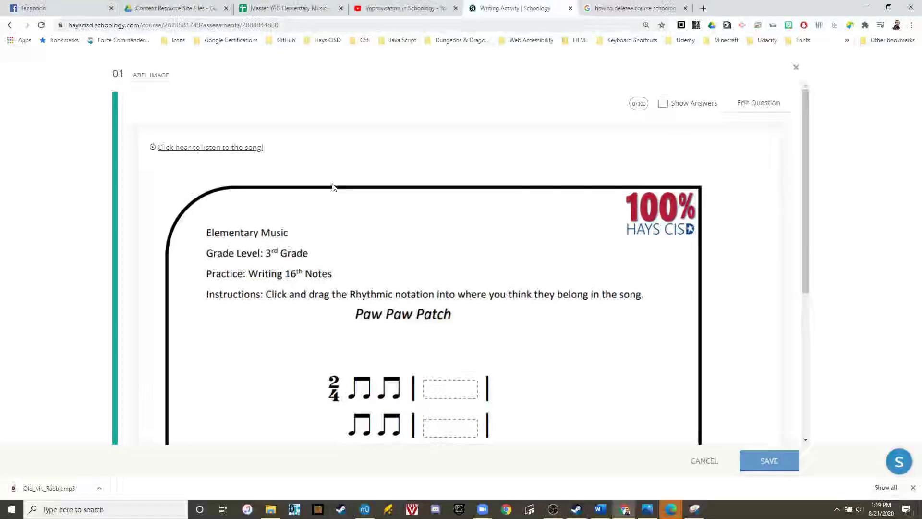
pyautogui.click(154, 147)
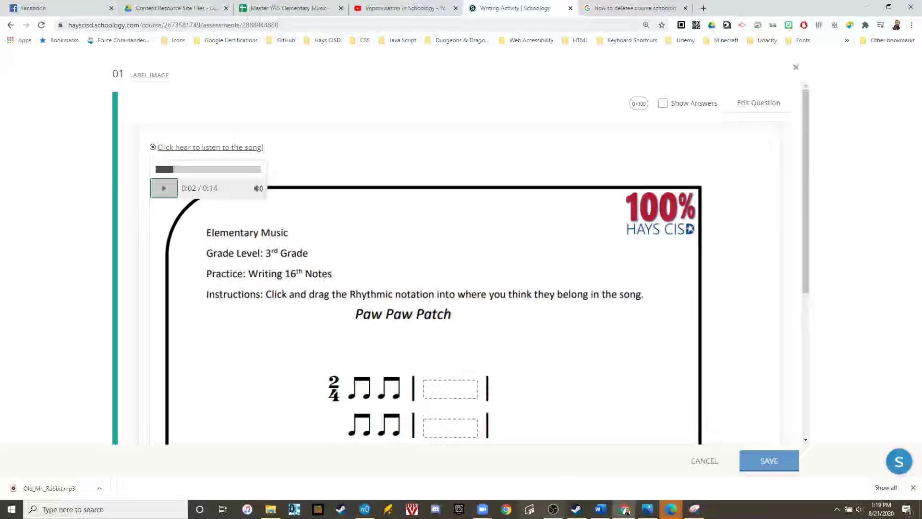
pyautogui.hotkey('alt', 'Tab')
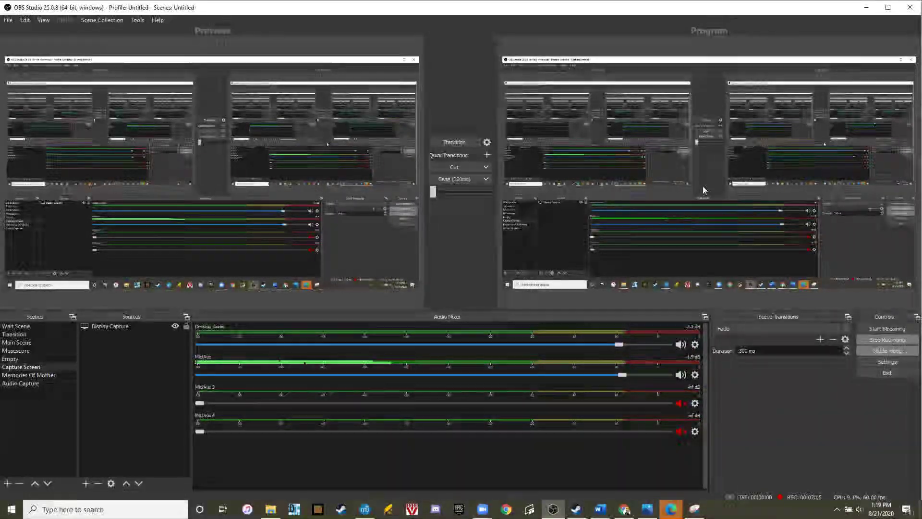
pyautogui.hotkey('alt', 'Tab')
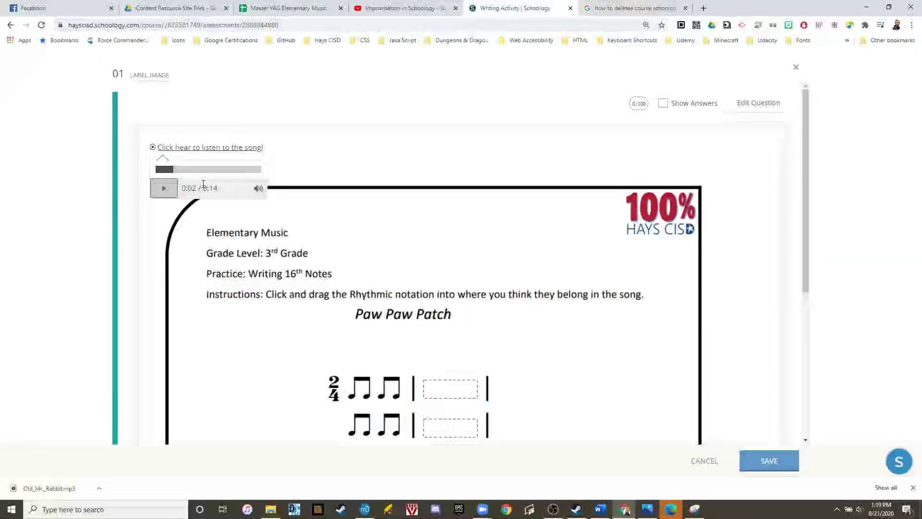
pyautogui.click(162, 187)
pyautogui.scroll(-1, 276, 224)
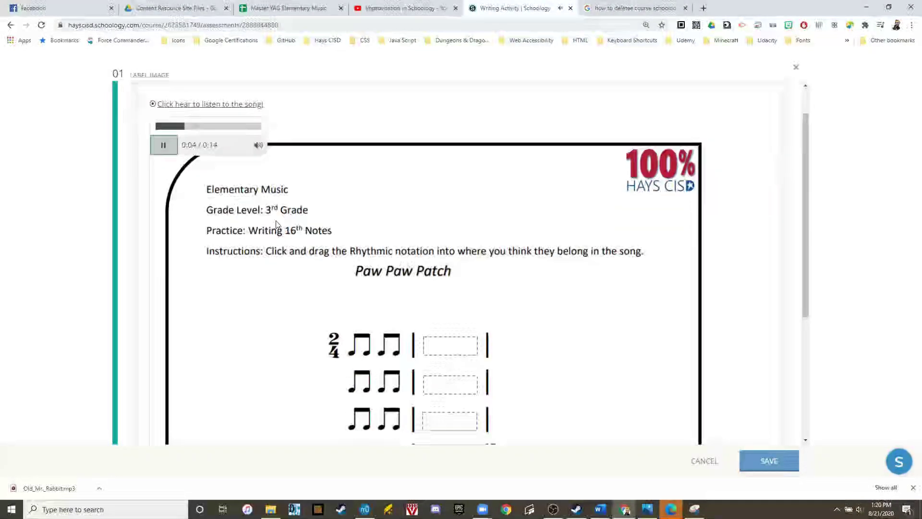
pyautogui.scroll(-1, 277, 223)
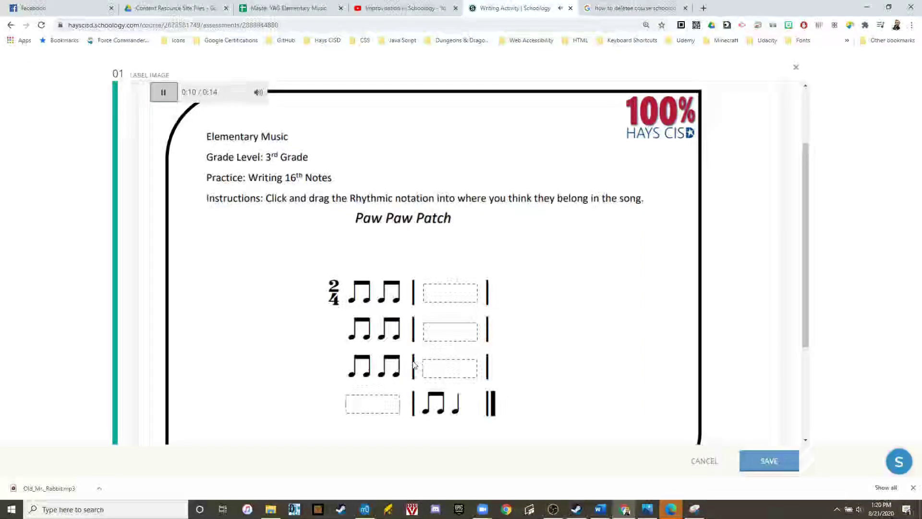
pyautogui.scroll(-3, 397, 286)
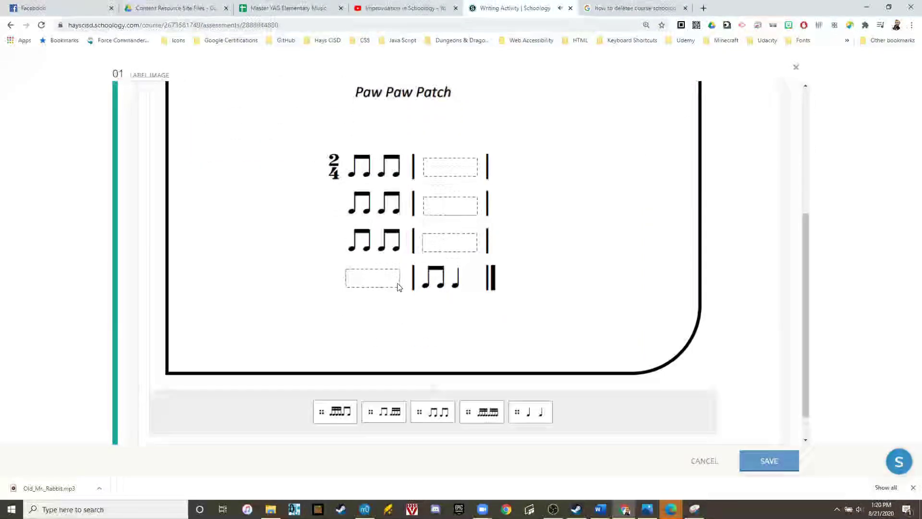
pyautogui.scroll(3, 397, 284)
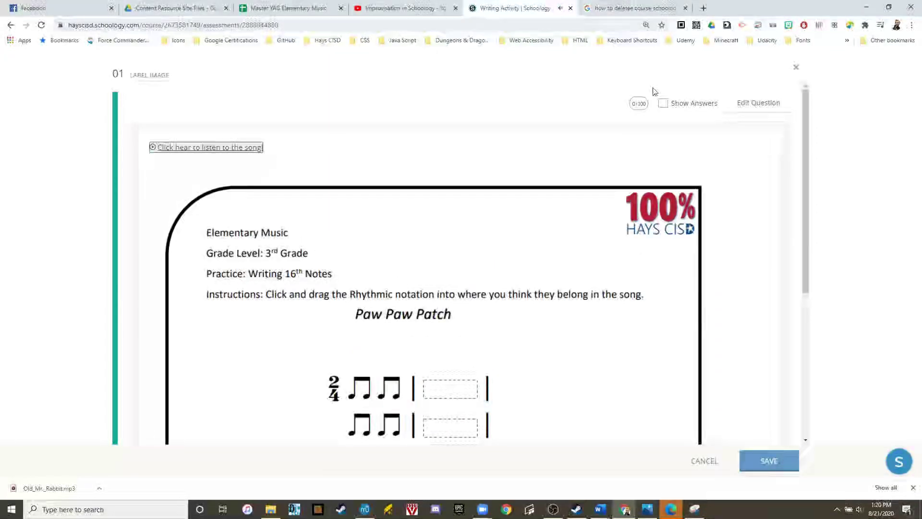
# Return to editing and browse Learning Objectives through State Standards to the Texas subjects
pyautogui.click(751, 103)
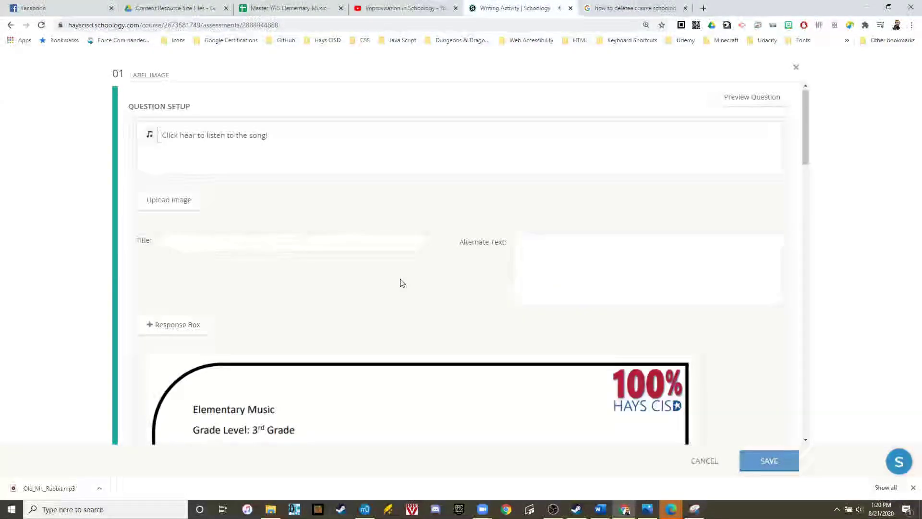
pyautogui.scroll(-10, 401, 282)
pyautogui.scroll(-9, 226, 250)
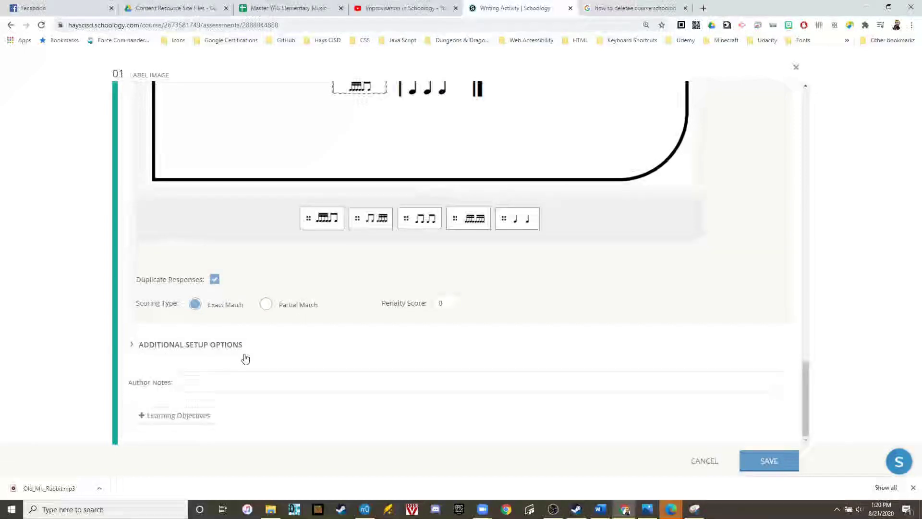
pyautogui.click(183, 418)
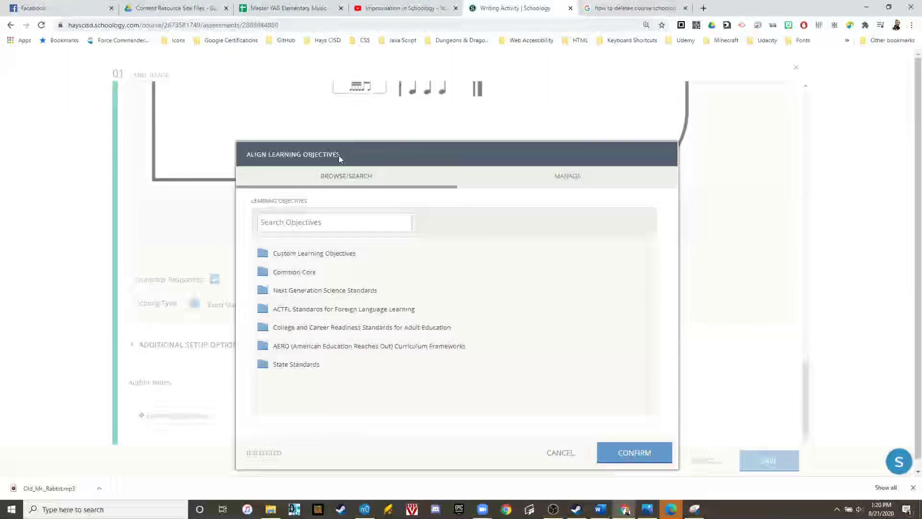
pyautogui.click(290, 365)
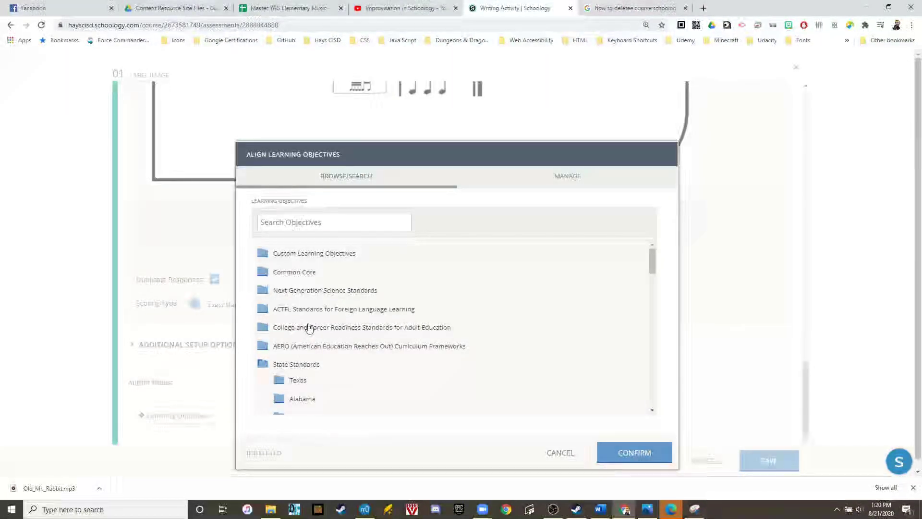
pyautogui.click(294, 380)
pyautogui.scroll(-2, 334, 304)
pyautogui.click(344, 301)
# Select Music (2013) Grade 3 objective MU.3.2.A and confirm the alignment
pyautogui.scroll(-8, 348, 300)
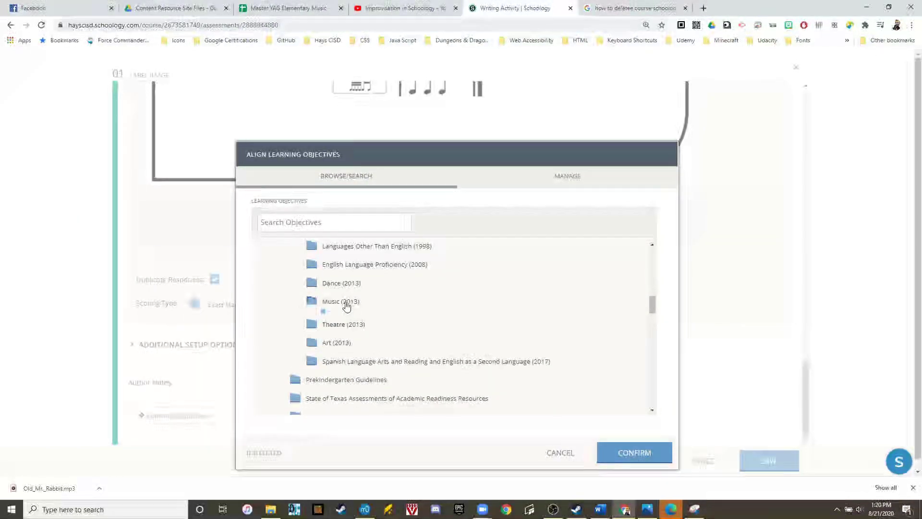
pyautogui.click(345, 303)
pyautogui.scroll(-1, 365, 322)
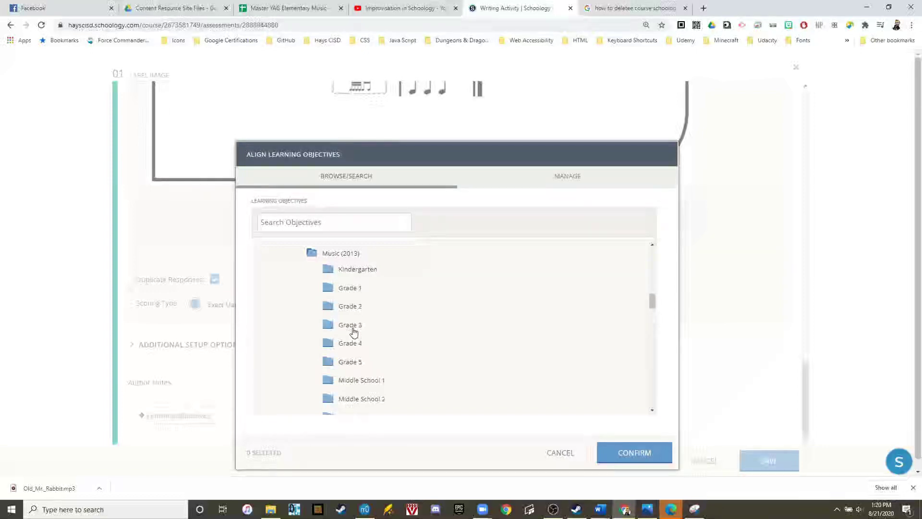
pyautogui.click(350, 326)
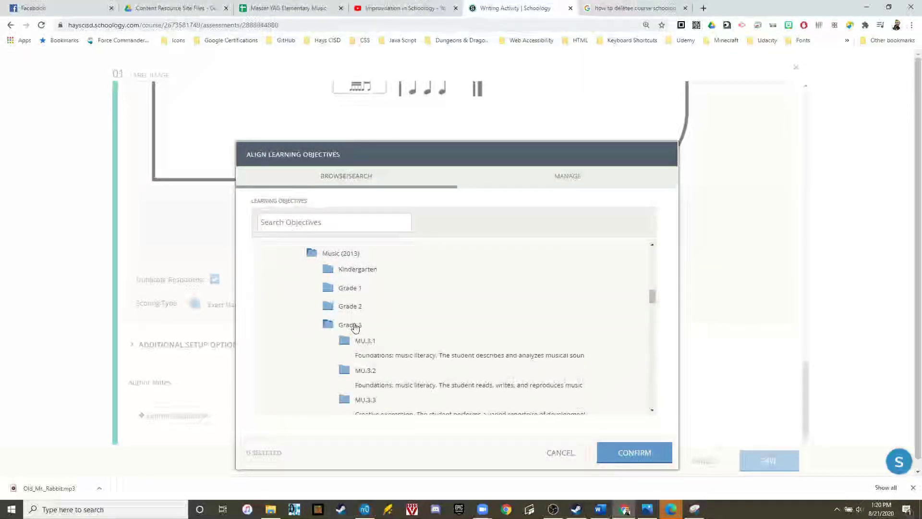
pyautogui.scroll(-2, 422, 315)
pyautogui.click(417, 288)
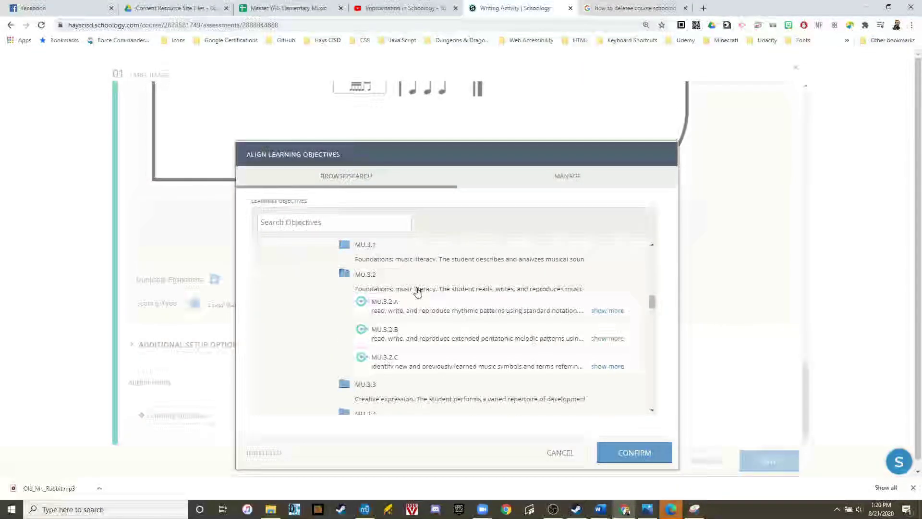
pyautogui.click(469, 308)
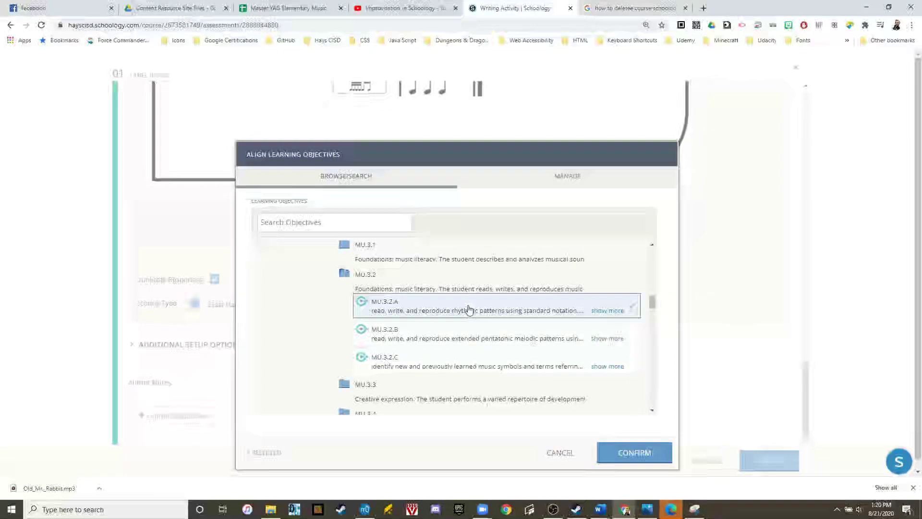
pyautogui.click(617, 448)
# Save the Label Image question to the Writing Activity
pyautogui.scroll(5, 617, 444)
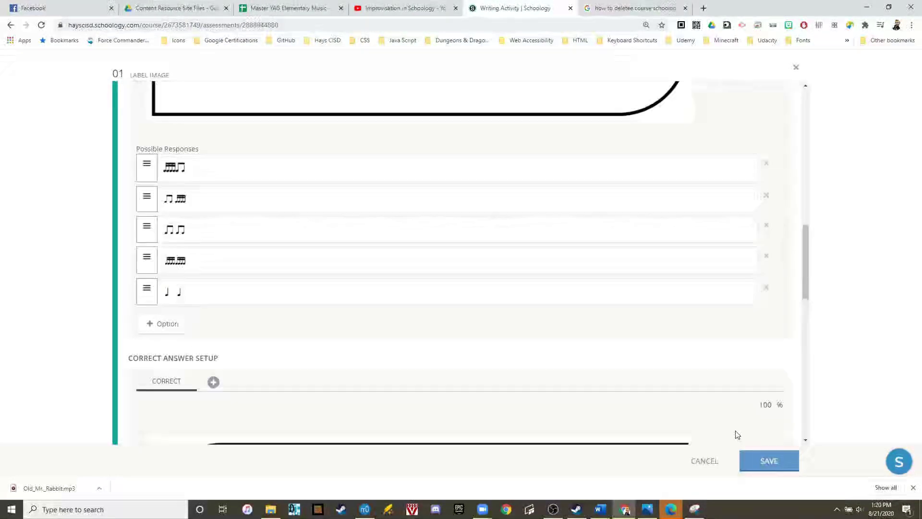
pyautogui.scroll(10, 735, 433)
pyautogui.click(781, 470)
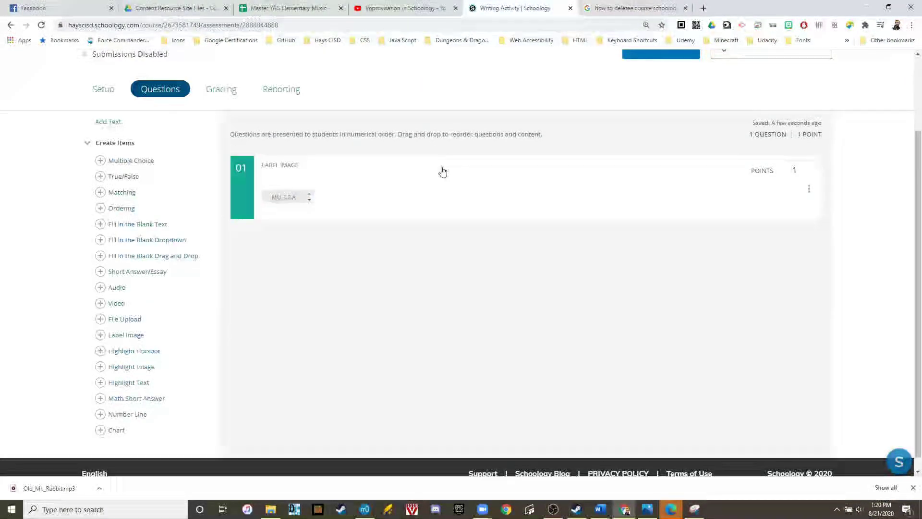
pyautogui.scroll(3, 188, 150)
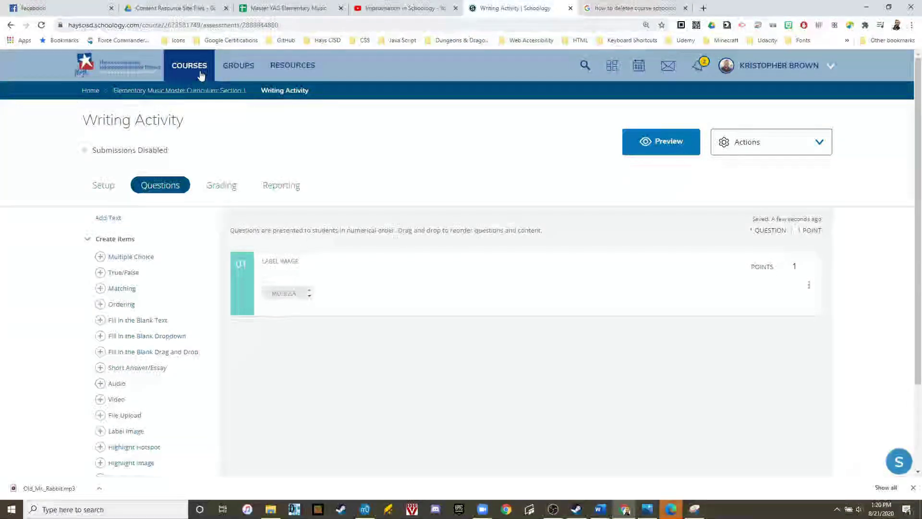
# Return to the Elementary Music Master Curriculum course materials via the breadcrumb
pyautogui.click(202, 93)
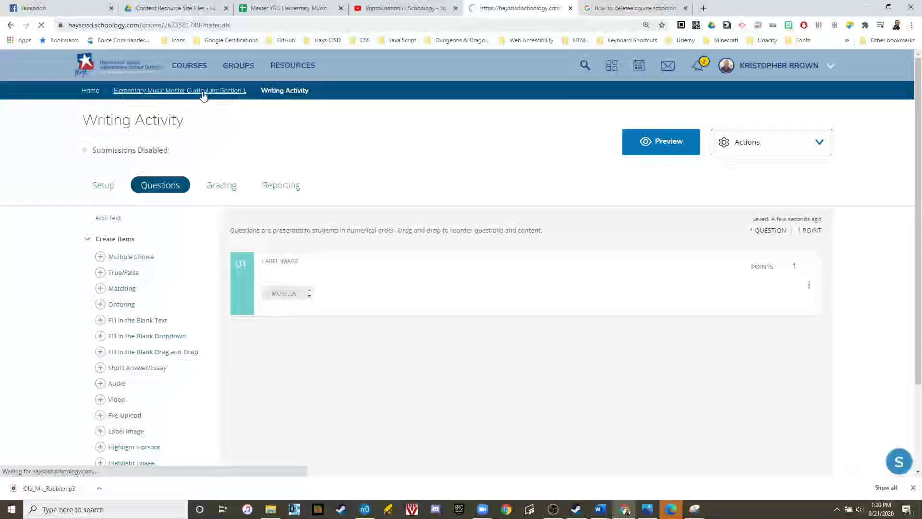
pyautogui.scroll(-2, 514, 278)
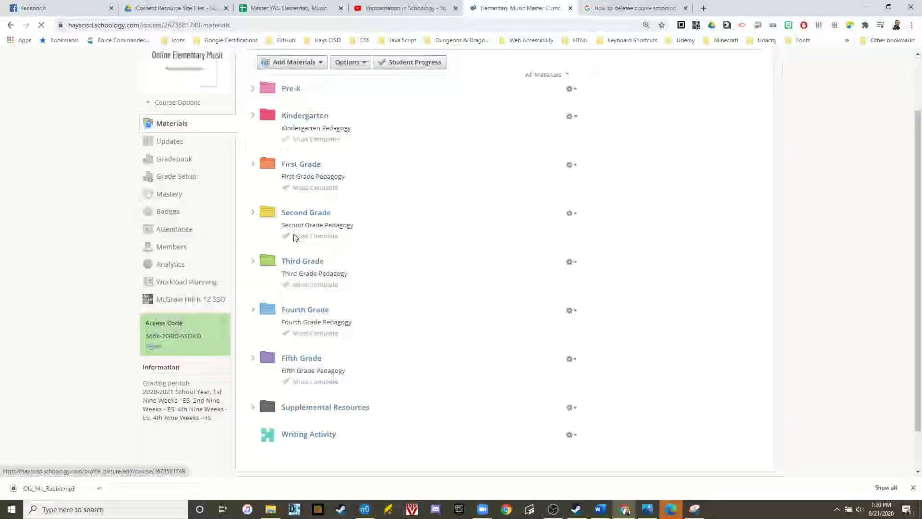